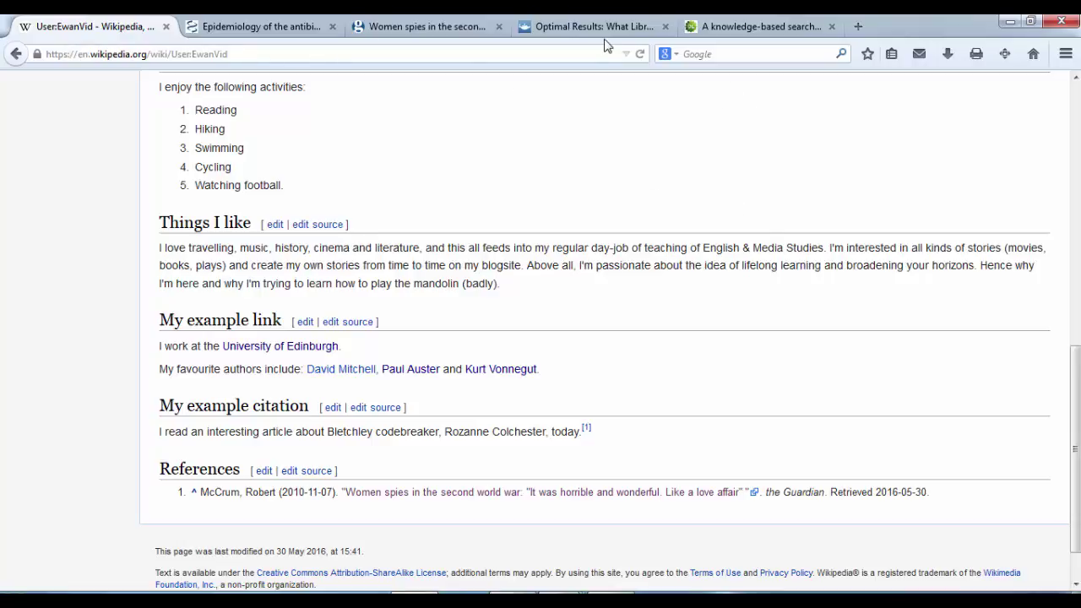
Step: Copy the DOI 10.1145/1321440.1321504 from the ACM Digital Library article and return to Wikipedia
{"action": "left_click", "coordinate": [715, 28]}
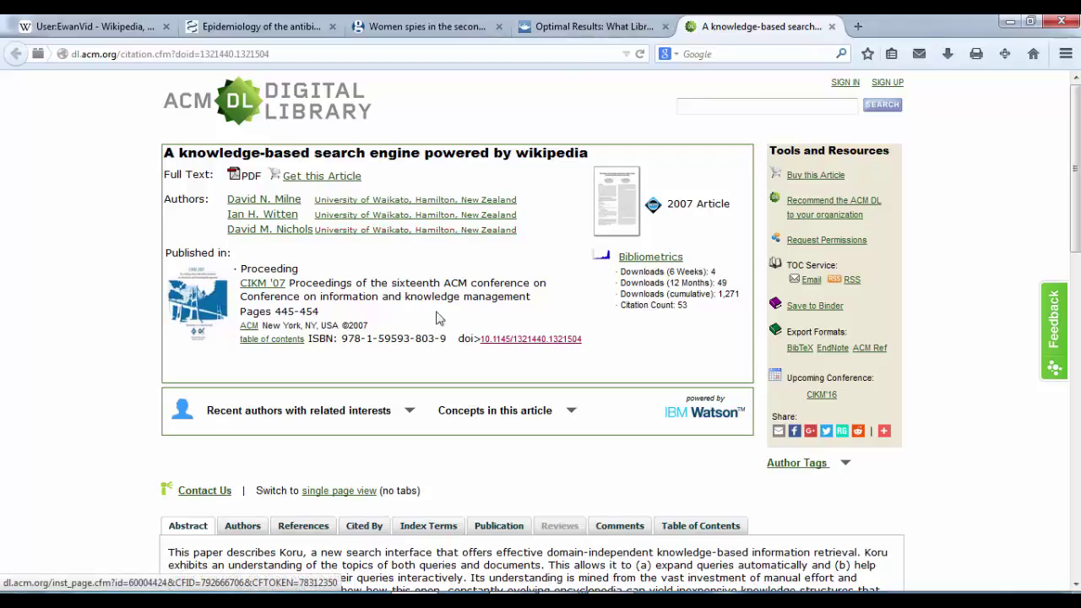
{"action": "left_click_drag", "start_coordinate": [457, 339], "coordinate": [583, 339]}
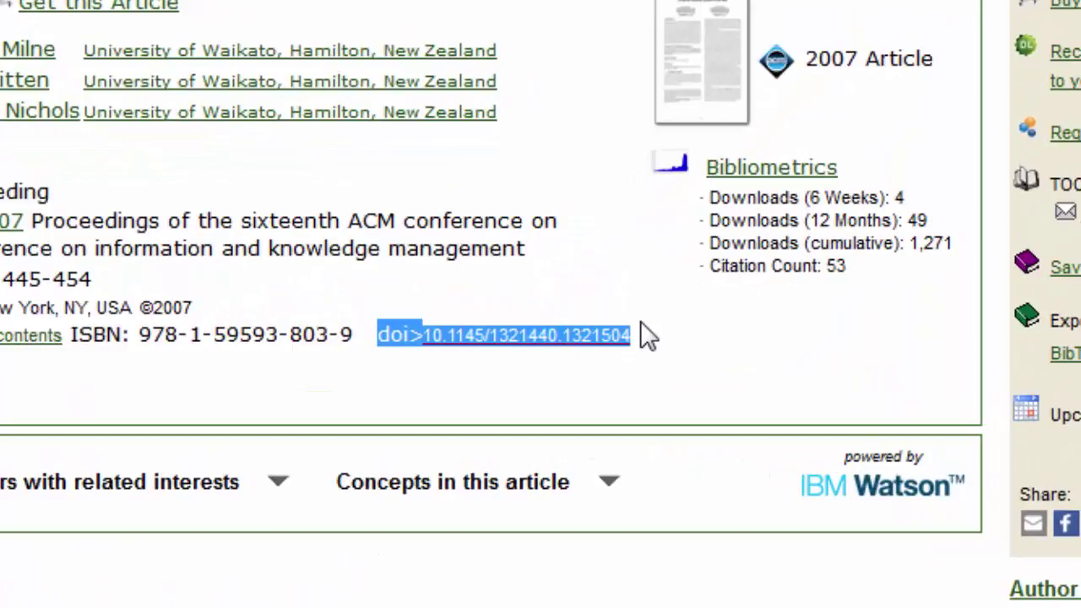
{"action": "left_click", "coordinate": [652, 363]}
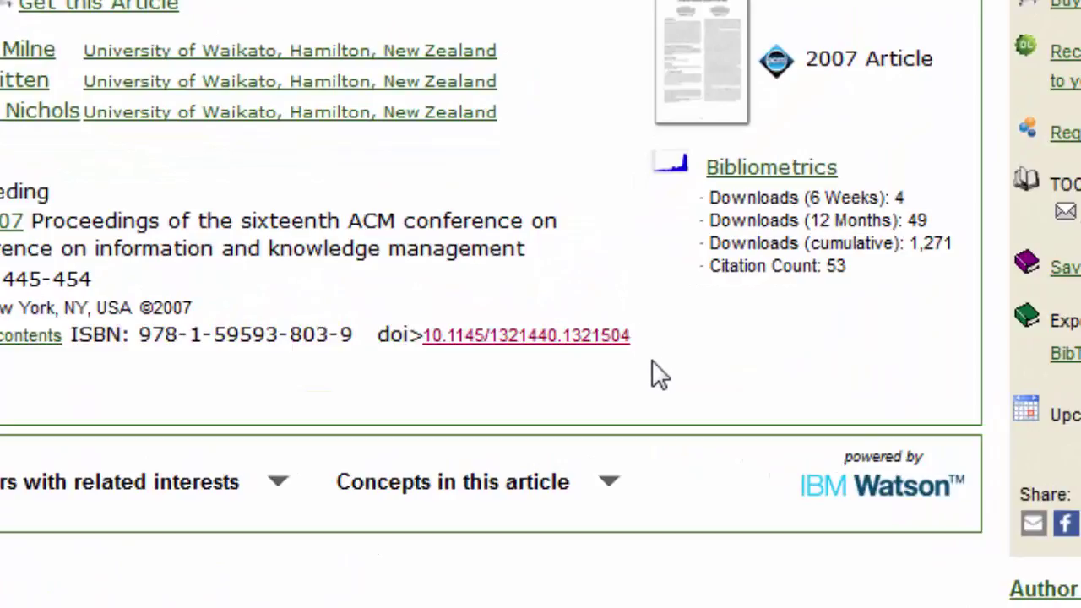
{"action": "left_click_drag", "start_coordinate": [634, 342], "coordinate": [428, 335]}
{"action": "key", "text": "ctrl+c"}
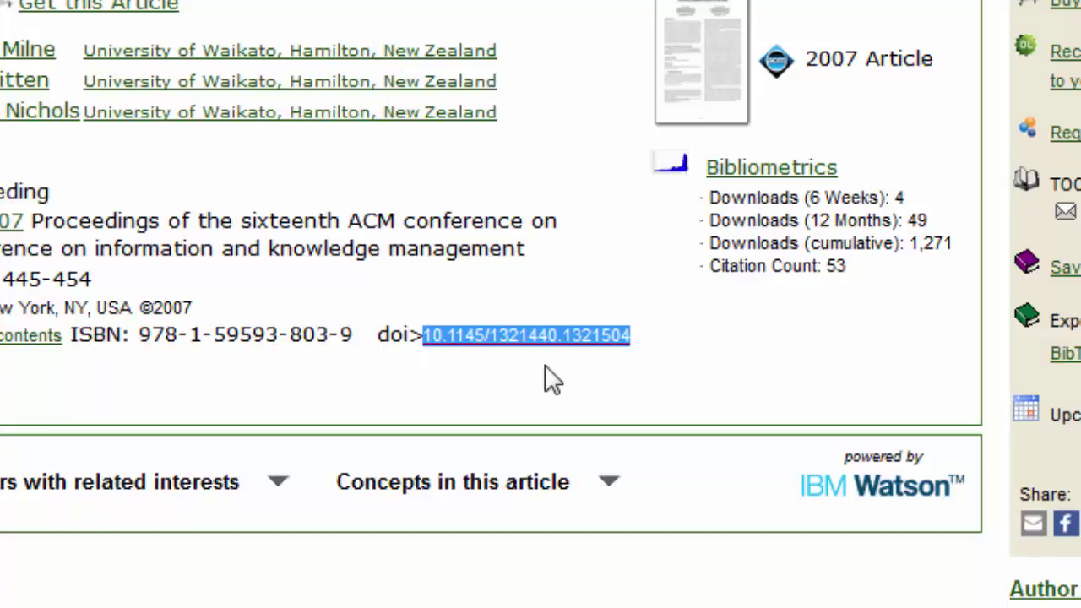
{"action": "key", "text": "ctrl+Tab"}
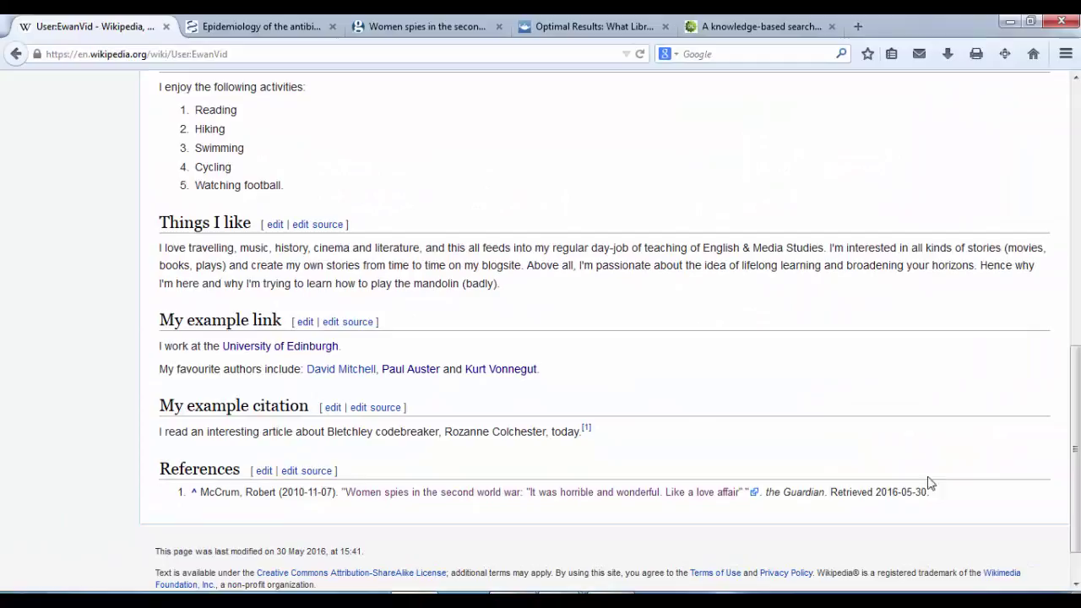
Step: In VisualEditor, add 'I also read an article about a knowledge-based search engine' on a new line below the citation
{"action": "scroll", "coordinate": [1074, 447], "scroll_direction": "up", "scroll_amount": 15}
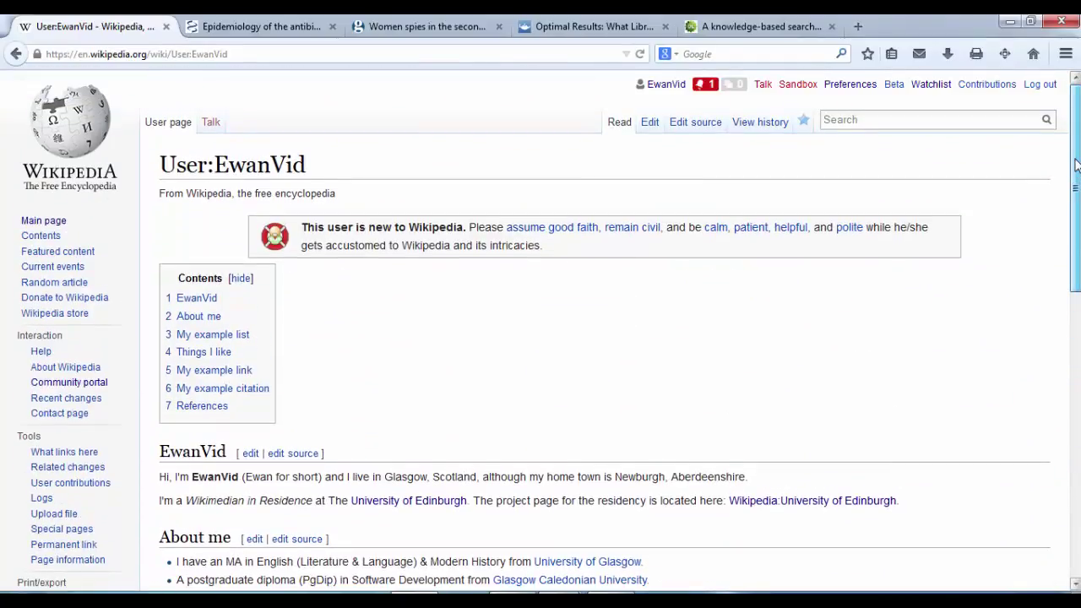
{"action": "left_click", "coordinate": [650, 123]}
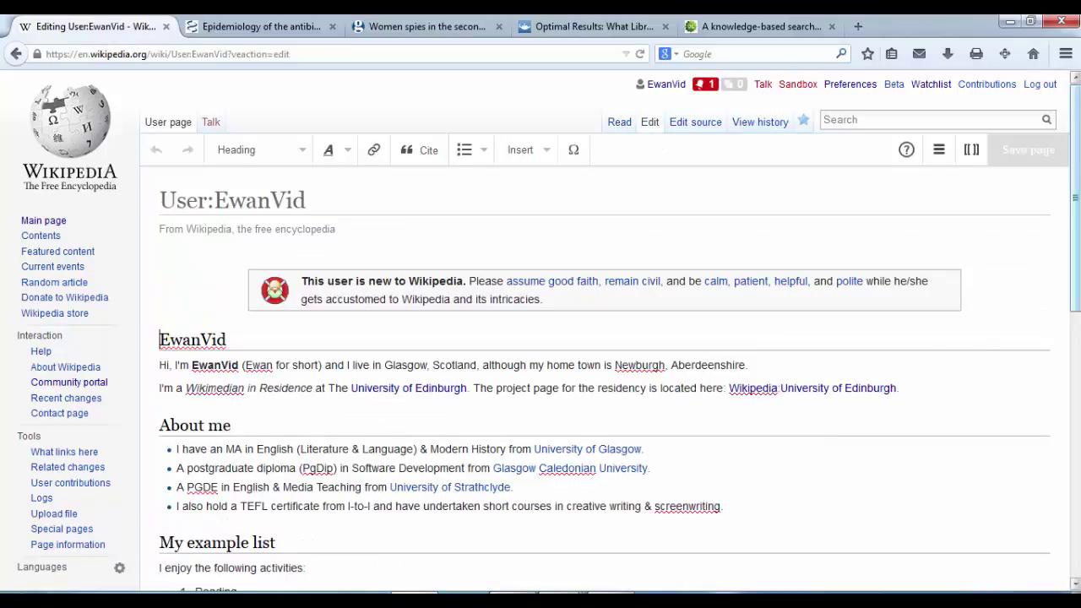
{"action": "scroll", "coordinate": [680, 401], "scroll_direction": "down", "scroll_amount": 12}
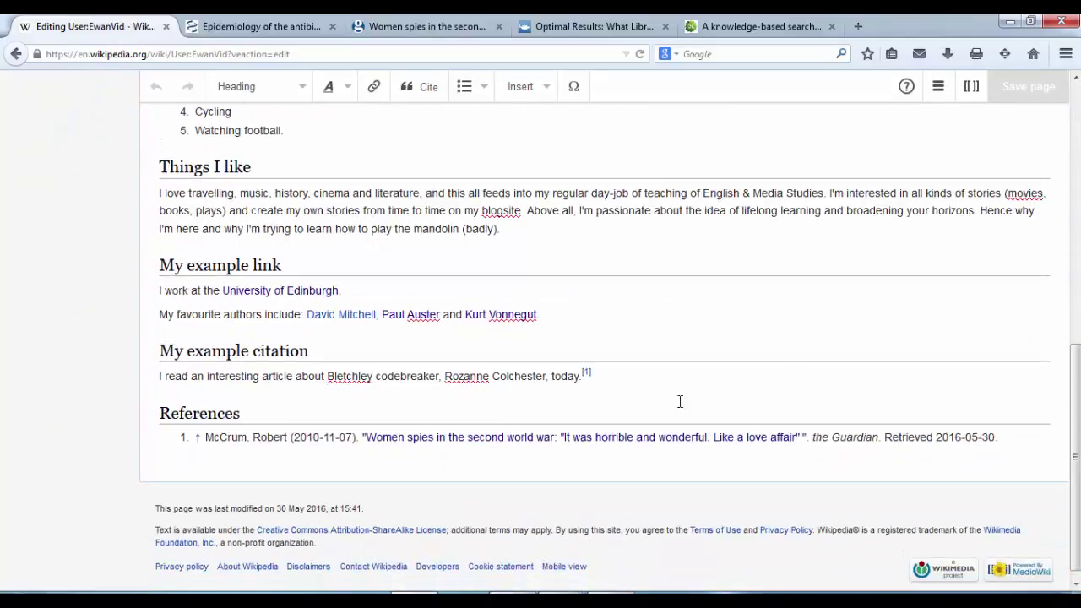
{"action": "left_click", "coordinate": [613, 377]}
{"action": "key", "text": "Return"}
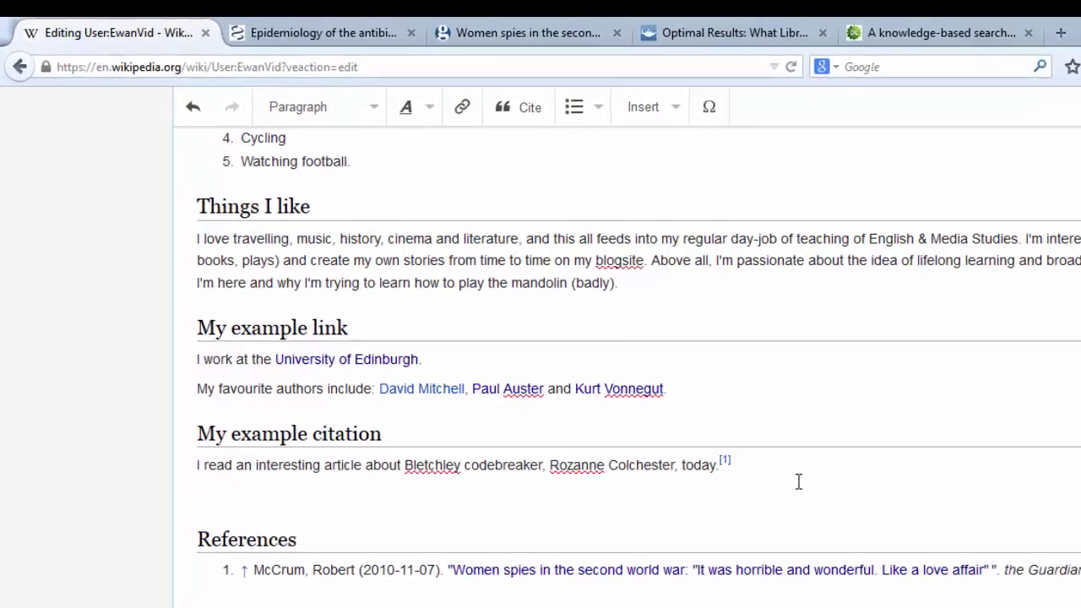
{"action": "type", "text": "I also read an article"}
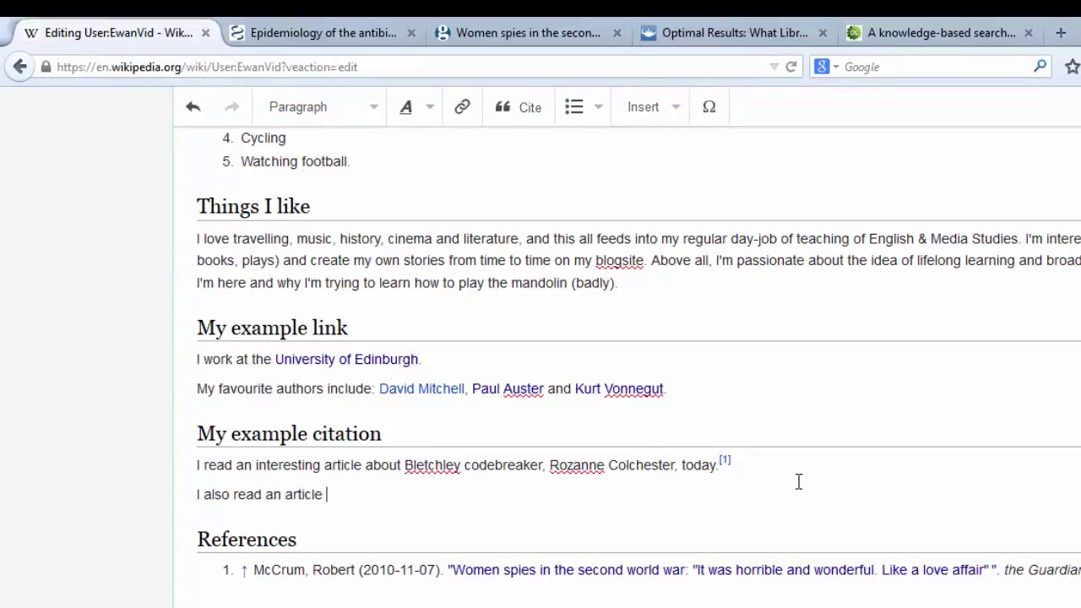
{"action": "type", "text": " about a kno"}
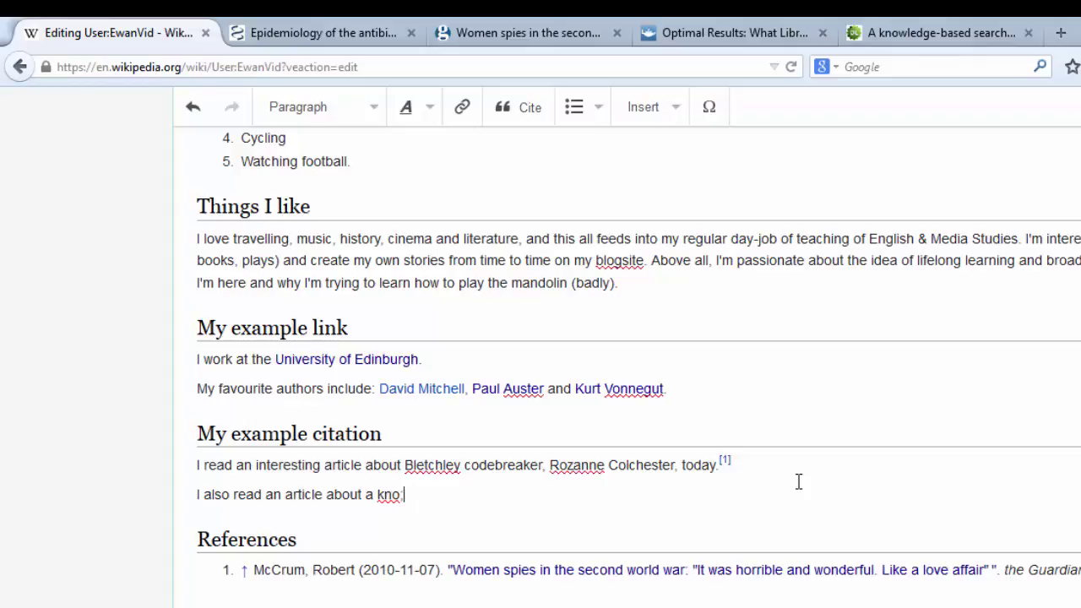
{"action": "type", "text": "wledge-based sea"}
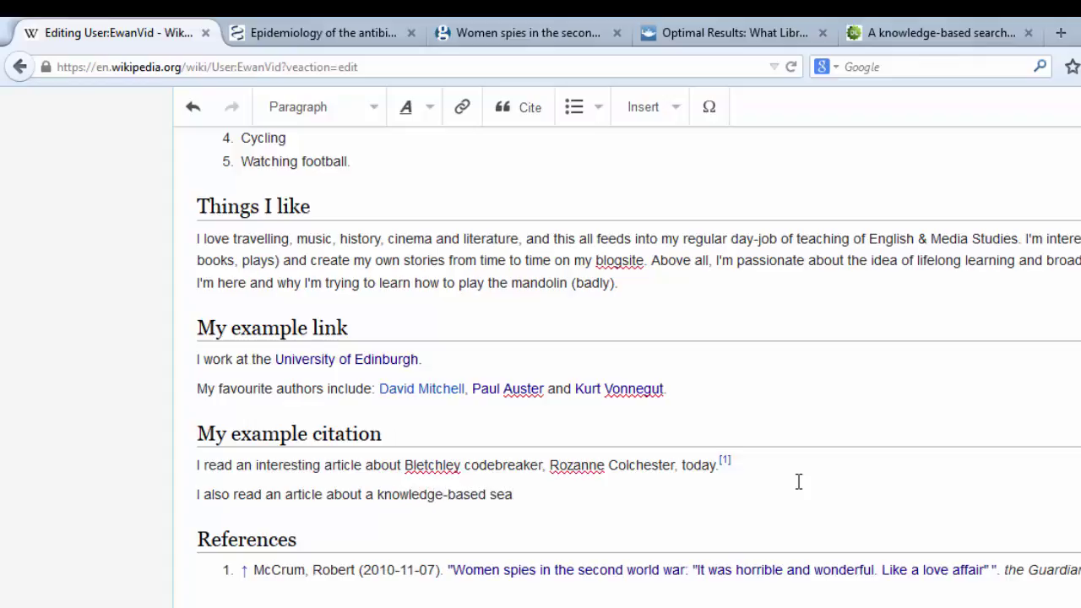
{"action": "type", "text": "rch engine."}
Step: Generate a reference from the pasted DOI and insert it as citation [2] on the new sentence
{"action": "left_click", "coordinate": [528, 120]}
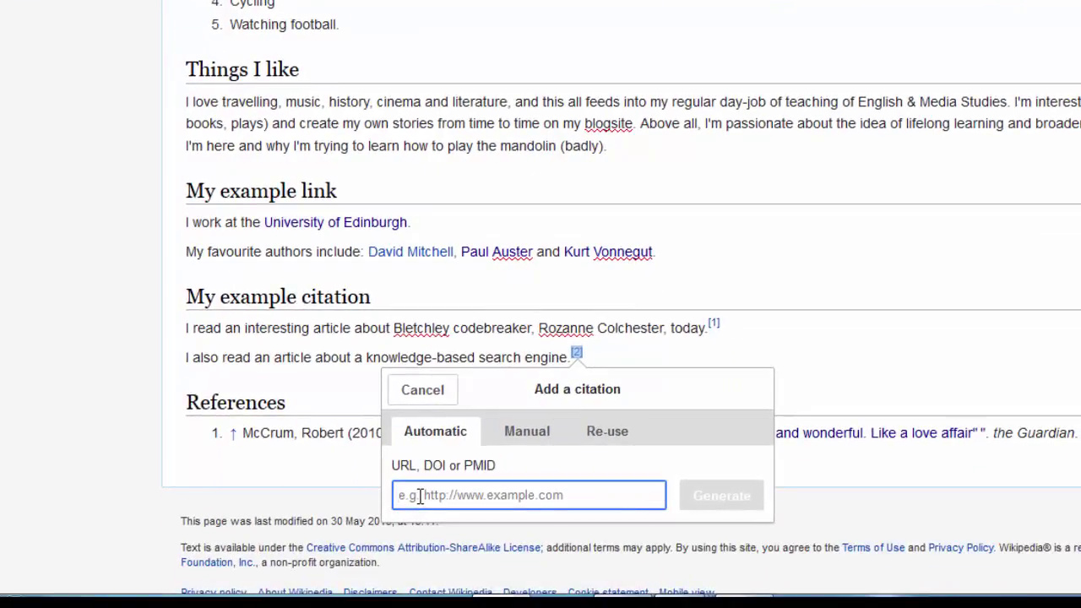
{"action": "key", "text": "ctrl+v"}
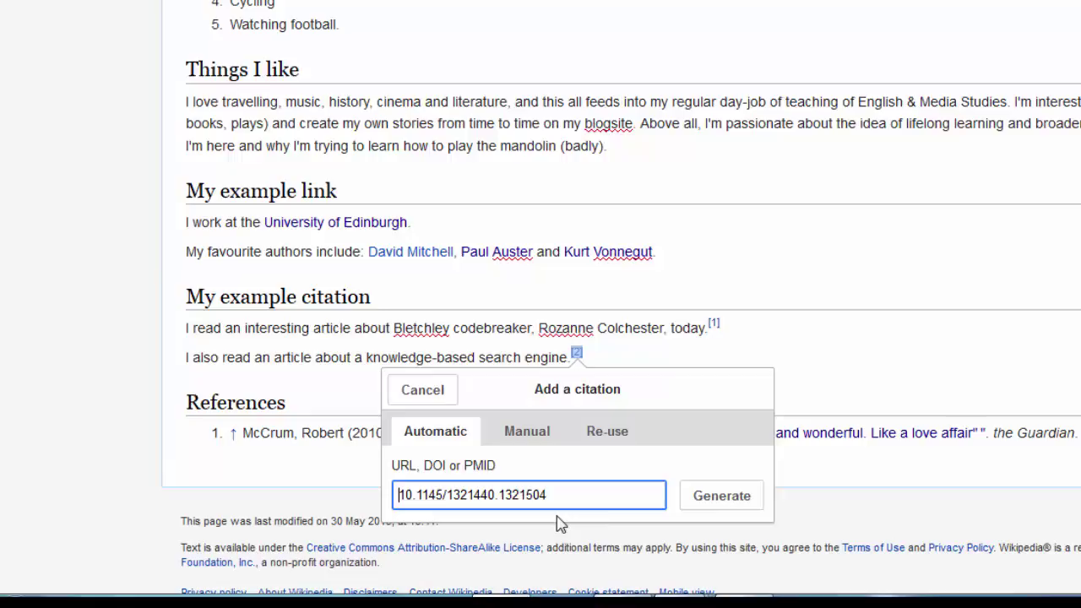
{"action": "left_click", "coordinate": [706, 505]}
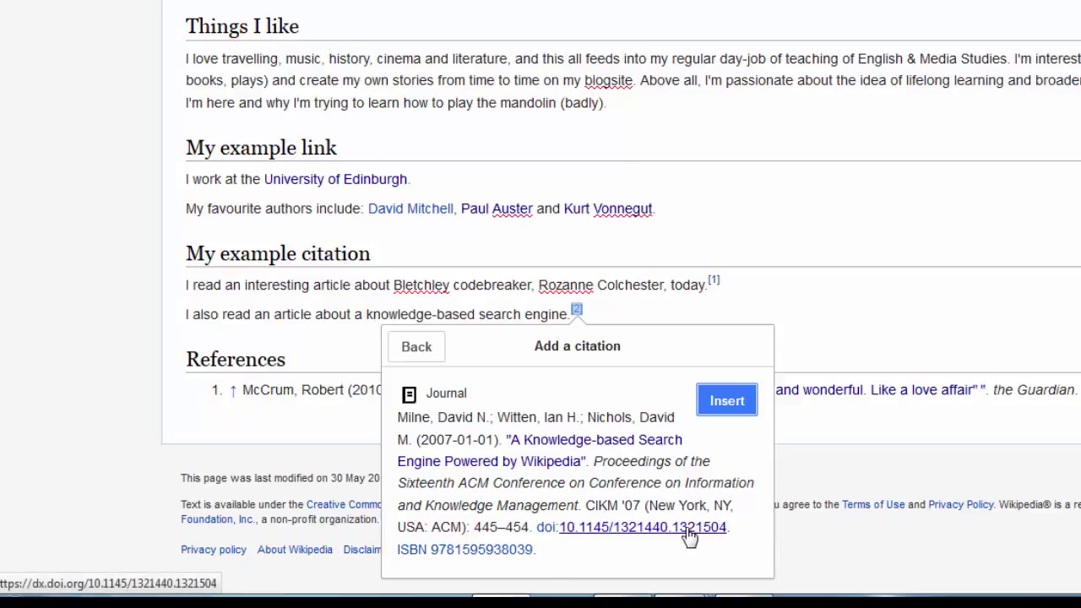
{"action": "left_click", "coordinate": [706, 412]}
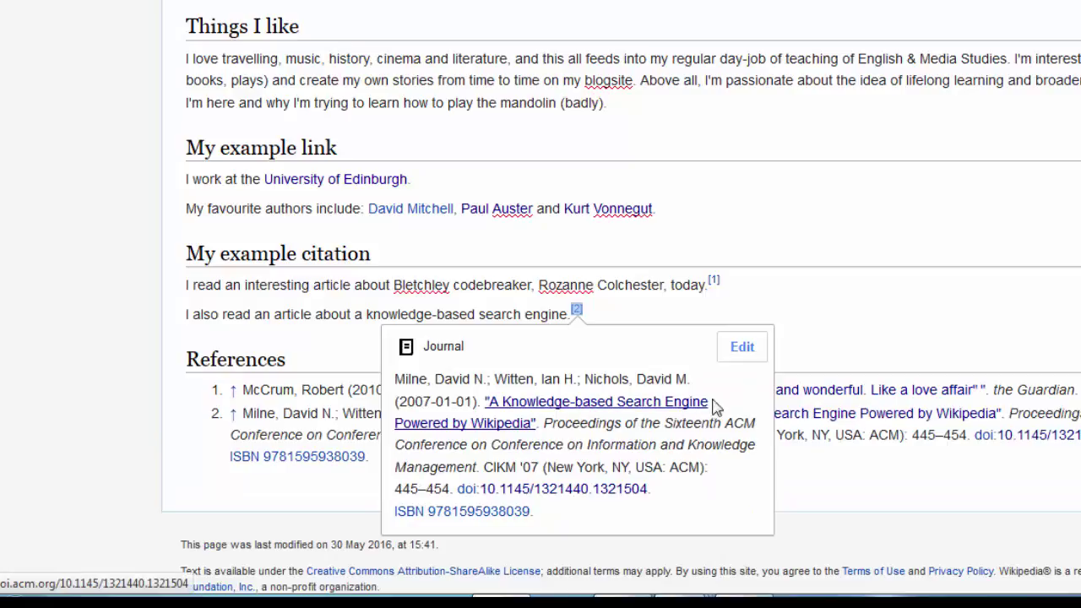
{"action": "left_click", "coordinate": [810, 341]}
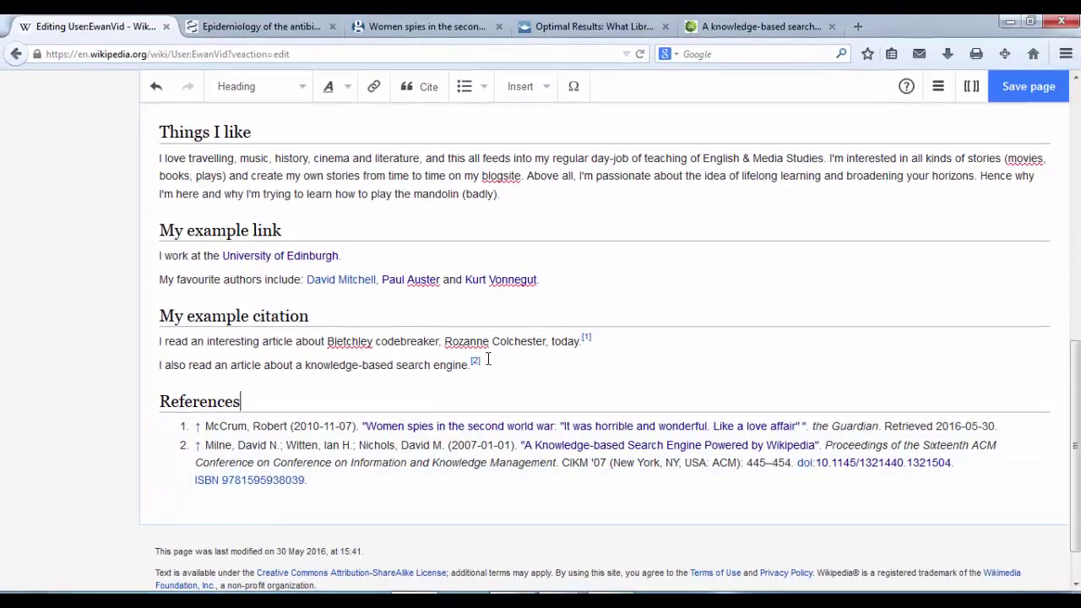
Step: Publish the edit with summary 'Added citation', solving the CAPTCHA to complete the save
{"action": "left_click", "coordinate": [1030, 96]}
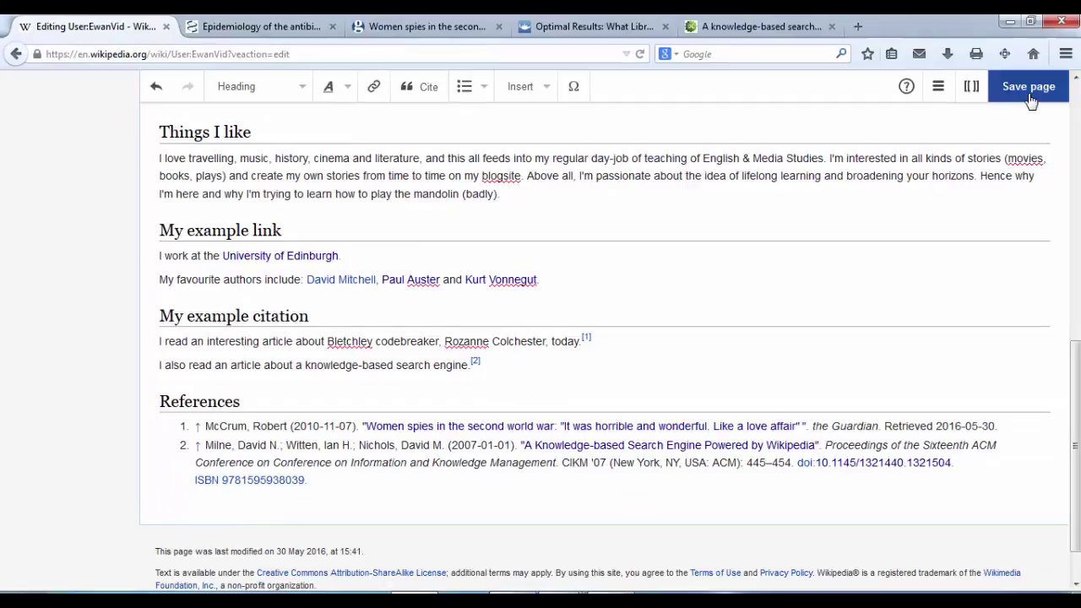
{"action": "type", "text": "Added "}
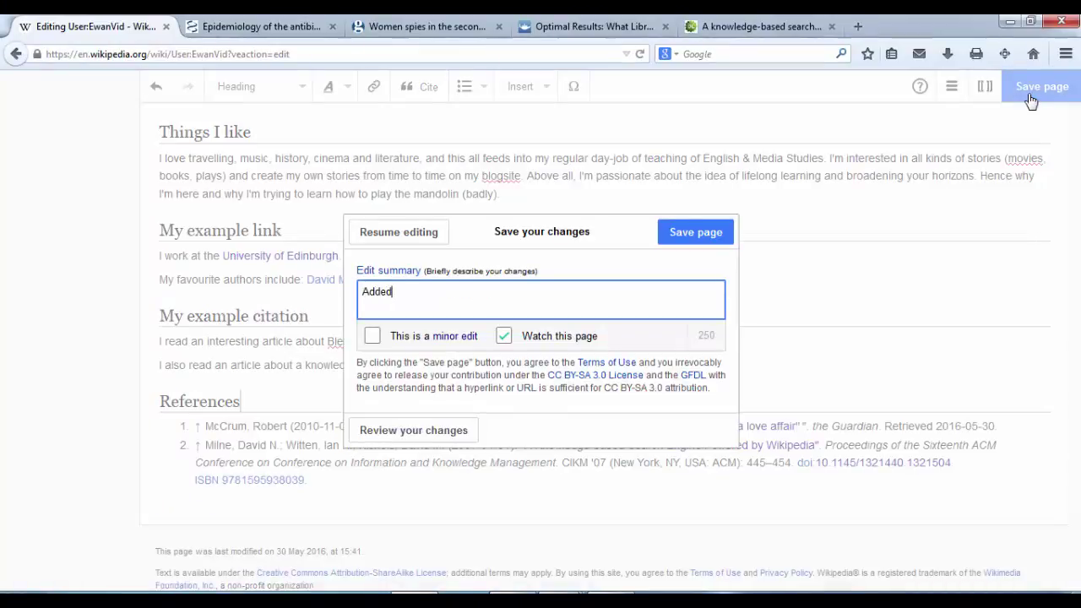
{"action": "type", "text": "citat"}
{"action": "type", "text": "citatio"}
{"action": "left_click", "coordinate": [664, 241]}
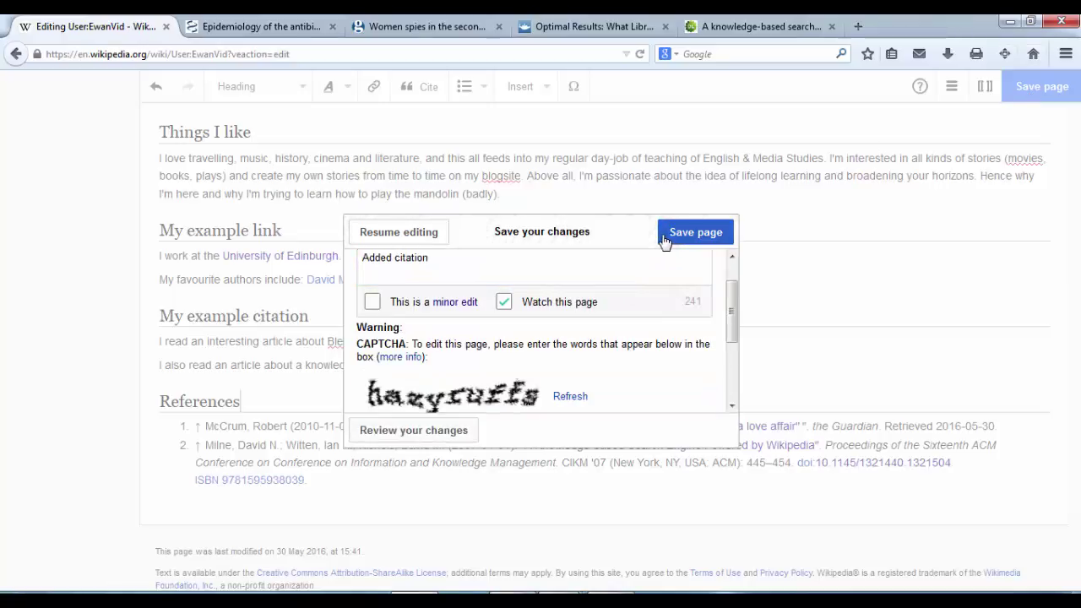
{"action": "left_click_drag", "start_coordinate": [731, 313], "coordinate": [733, 345]}
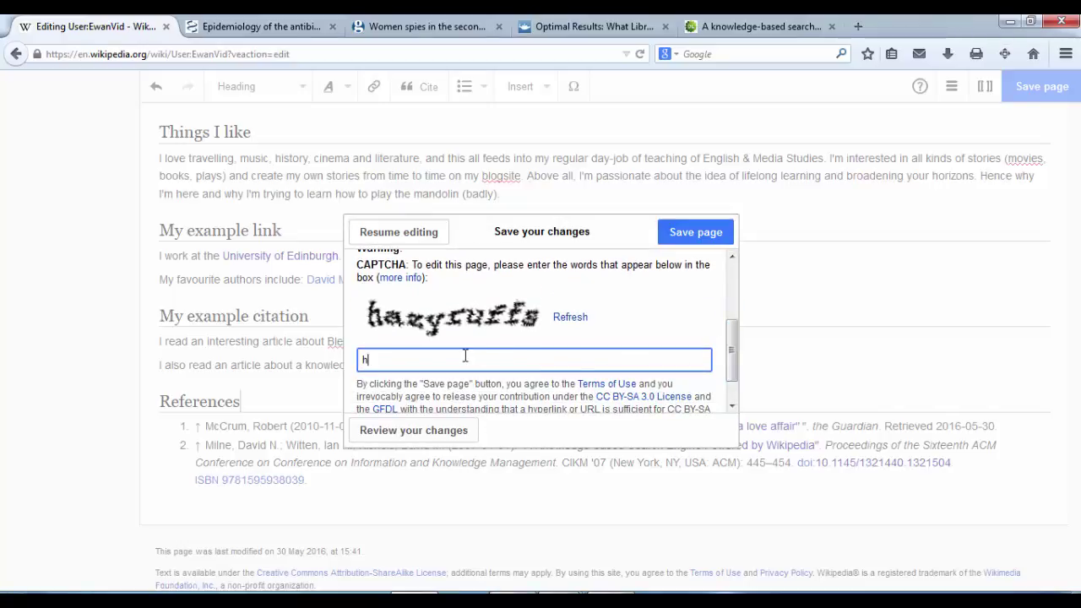
{"action": "type", "text": "azyruffs"}
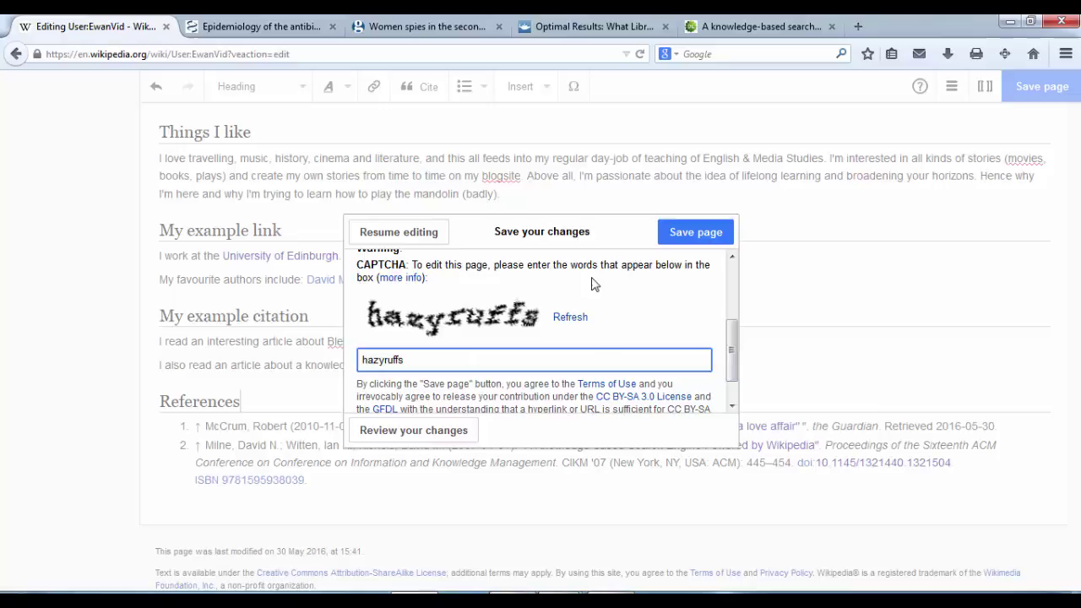
{"action": "left_click", "coordinate": [664, 240]}
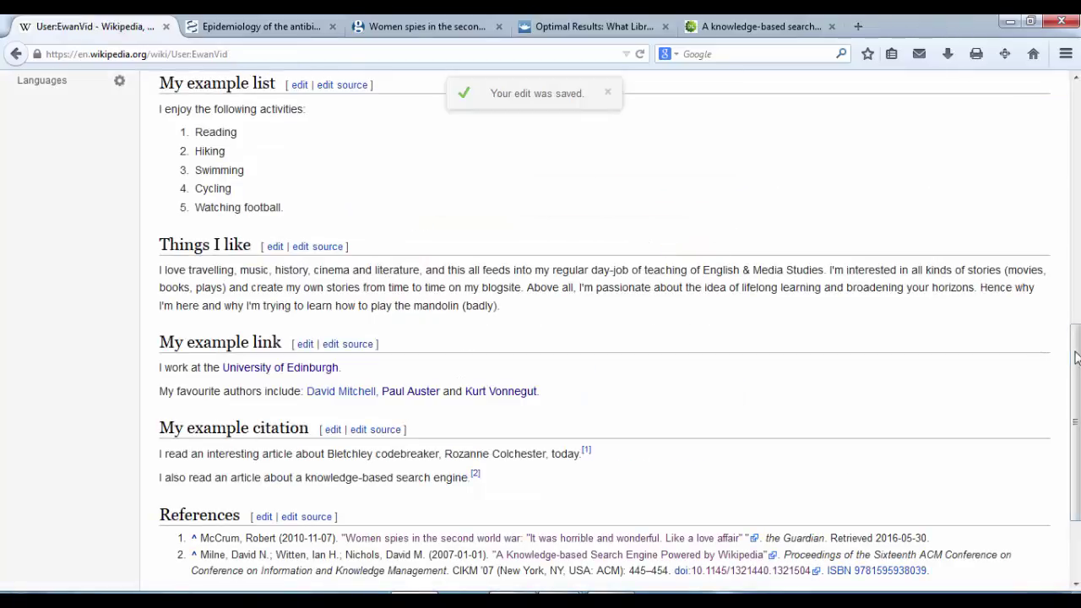
{"action": "left_click_drag", "start_coordinate": [1074, 355], "coordinate": [1075, 394]}
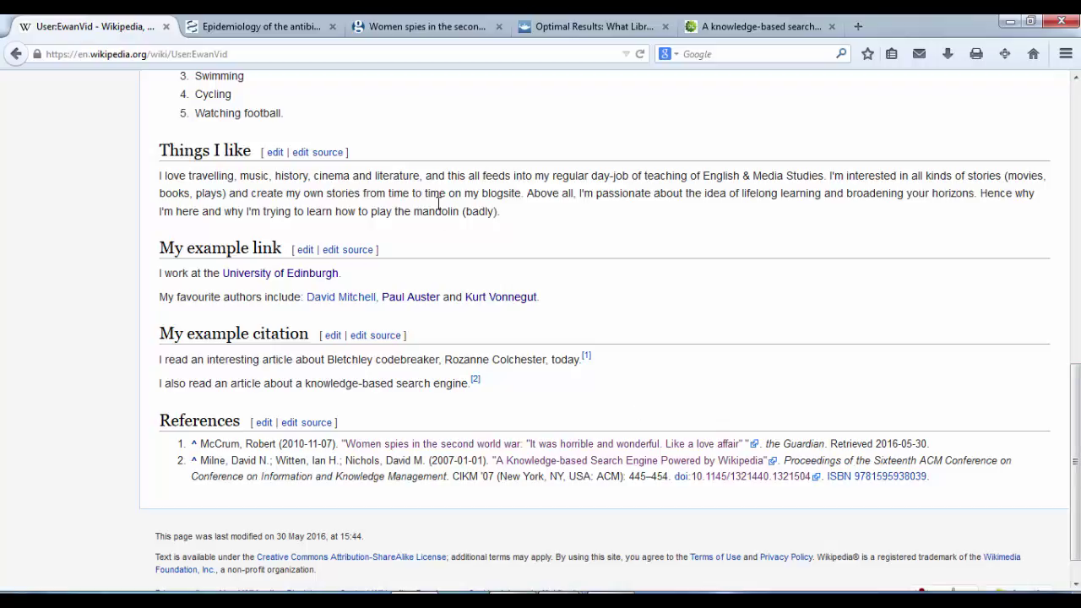
Step: Select PMID 11111111 on the PubMed record about Helicobacter pylori antibiotic resistance
{"action": "left_click", "coordinate": [296, 26]}
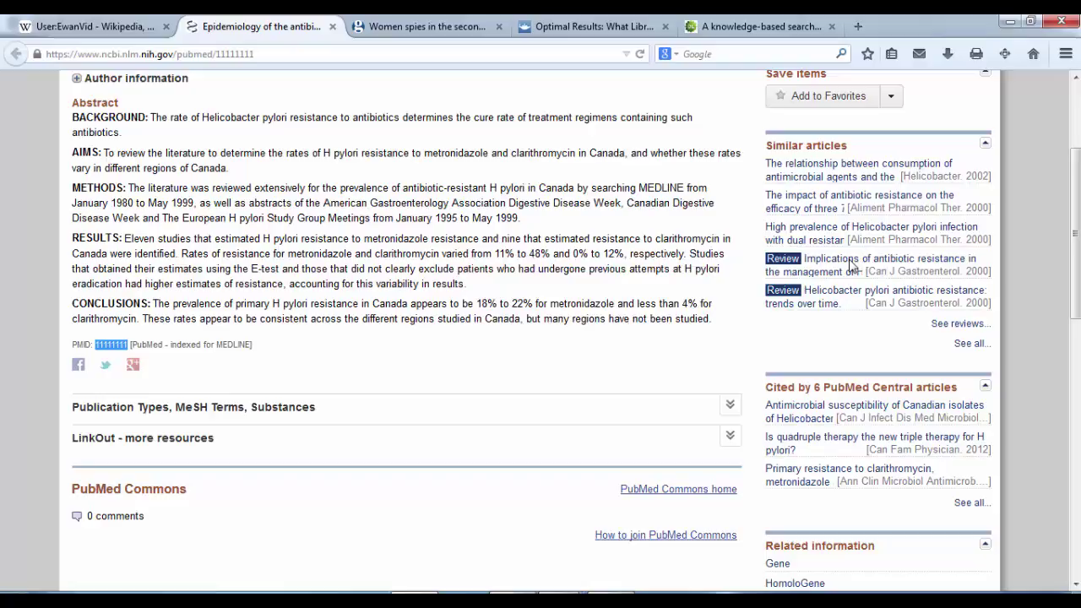
{"action": "left_click_drag", "start_coordinate": [1074, 240], "coordinate": [1075, 186]}
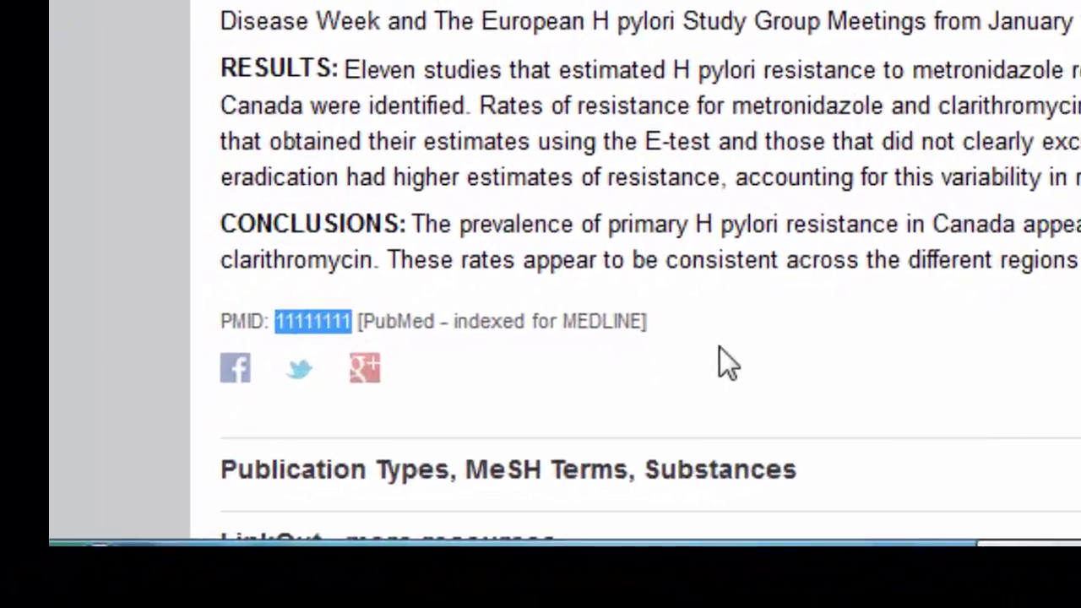
{"action": "left_click", "coordinate": [720, 348]}
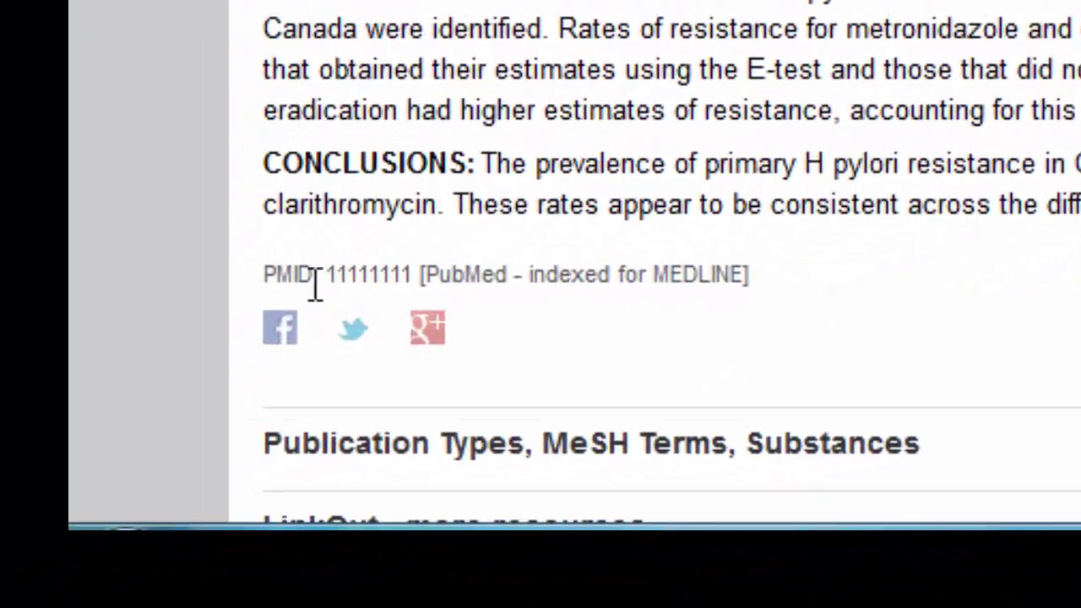
{"action": "left_click_drag", "start_coordinate": [329, 275], "coordinate": [427, 276]}
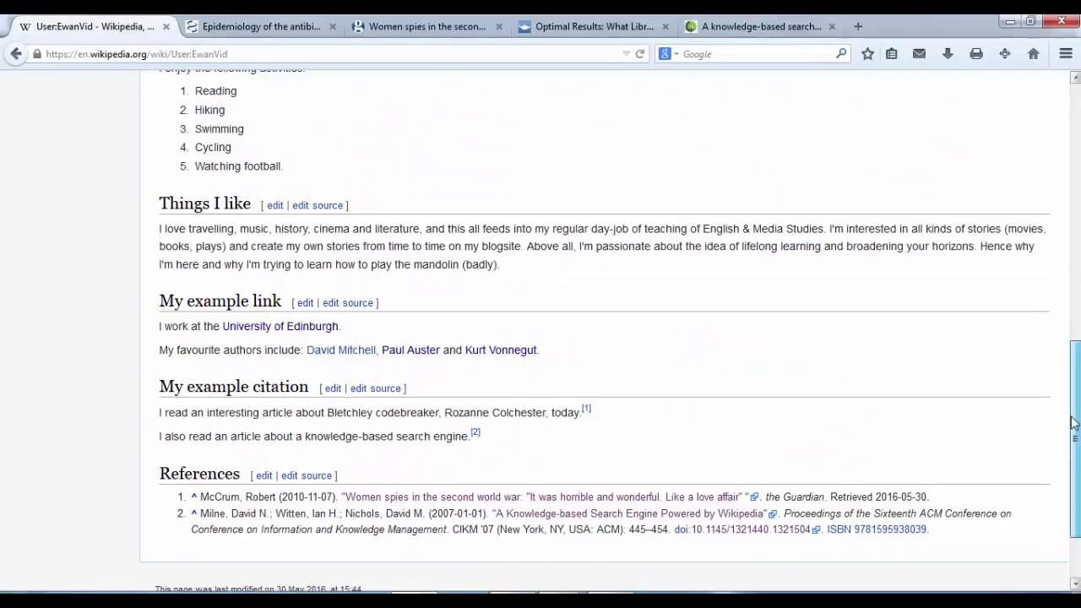
Step: Scroll back up to the top of the User:EwanVid page
{"action": "left_click_drag", "start_coordinate": [1073, 422], "coordinate": [1072, 409]}
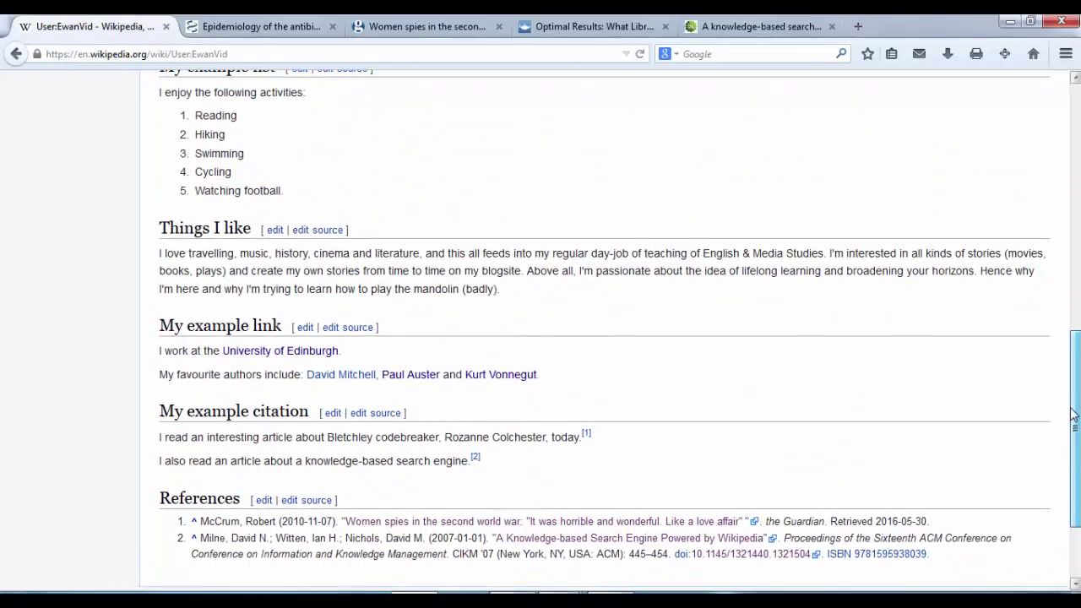
{"action": "left_click_drag", "start_coordinate": [1073, 414], "coordinate": [1078, 165]}
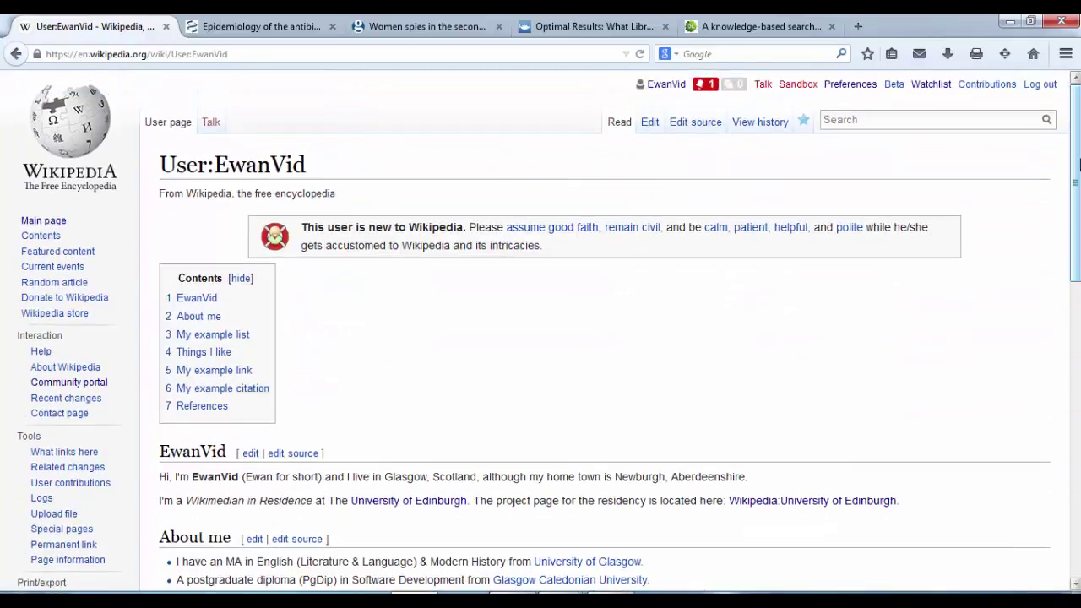
Step: In VisualEditor, start a new line under the search-engine sentence about Helicobacter
{"action": "left_click", "coordinate": [655, 128]}
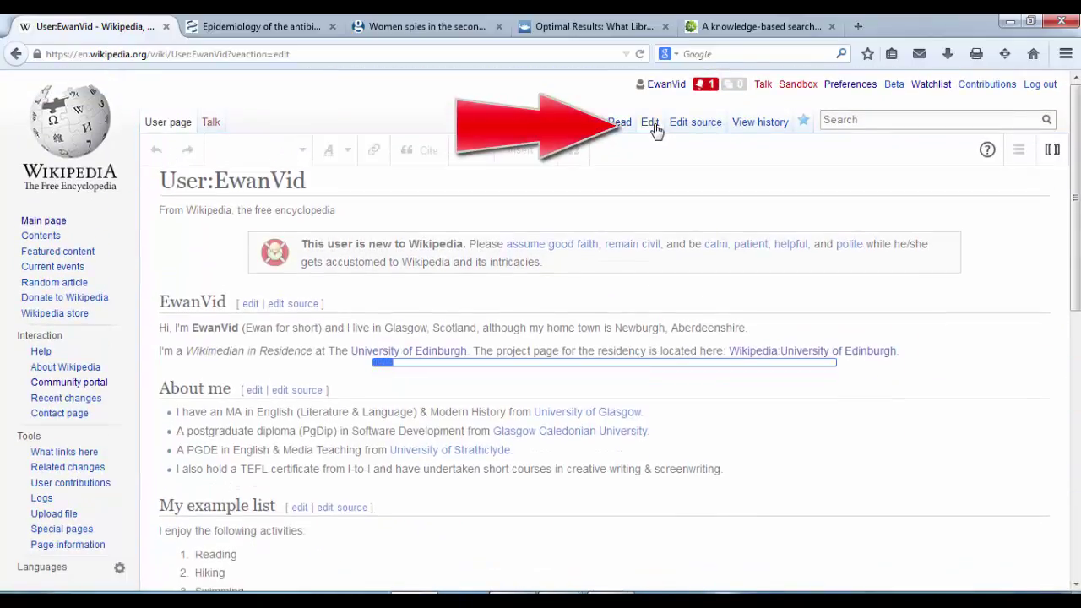
{"action": "scroll", "coordinate": [657, 128], "scroll_direction": "down", "scroll_amount": 6}
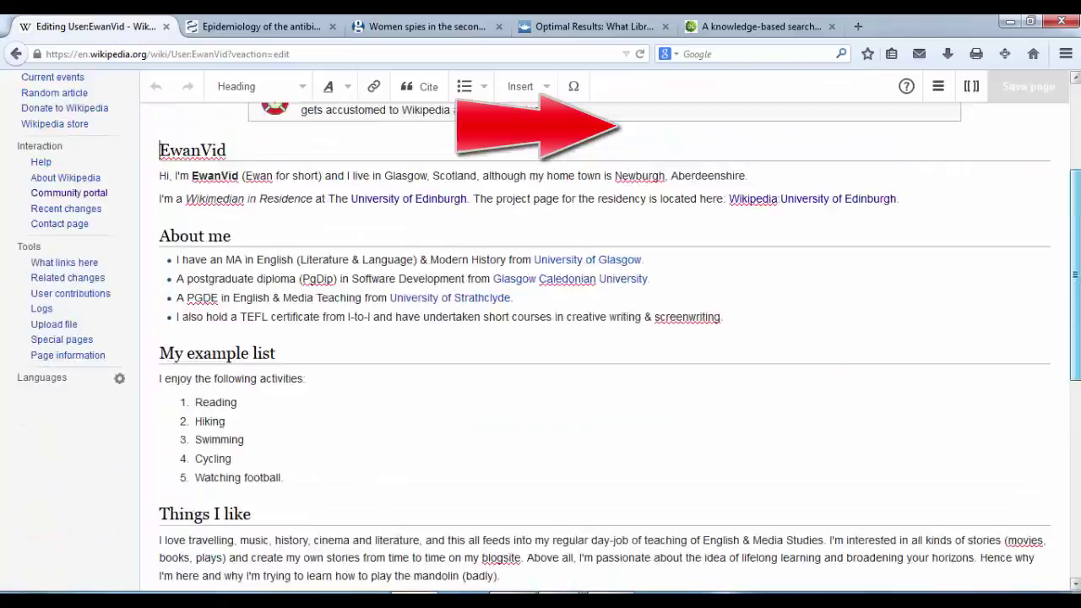
{"action": "scroll", "coordinate": [553, 369], "scroll_direction": "down", "scroll_amount": 2}
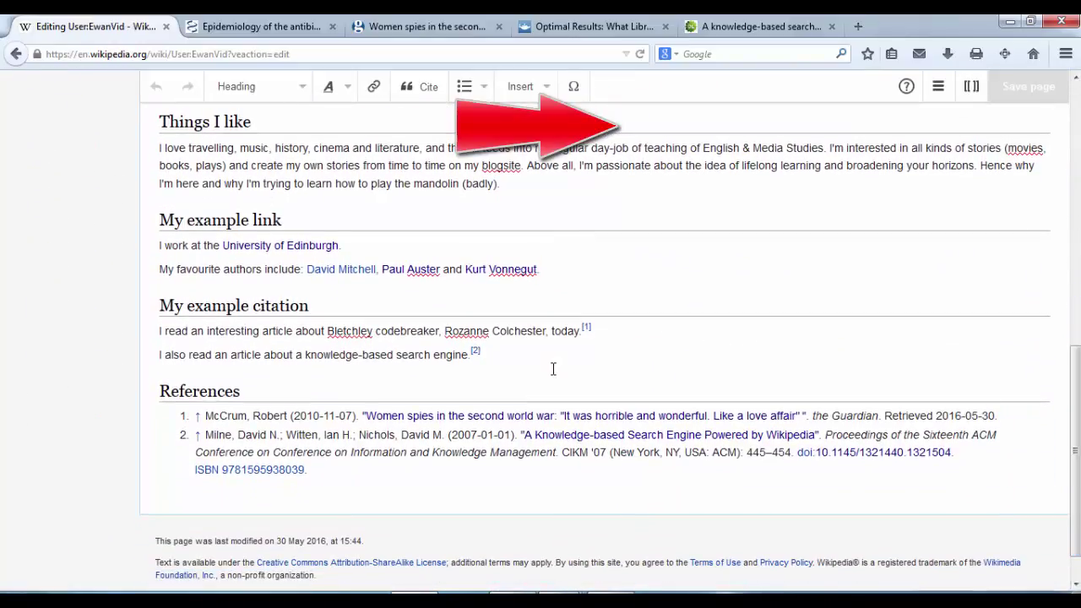
{"action": "left_click", "coordinate": [489, 354]}
{"action": "key", "text": "Return"}
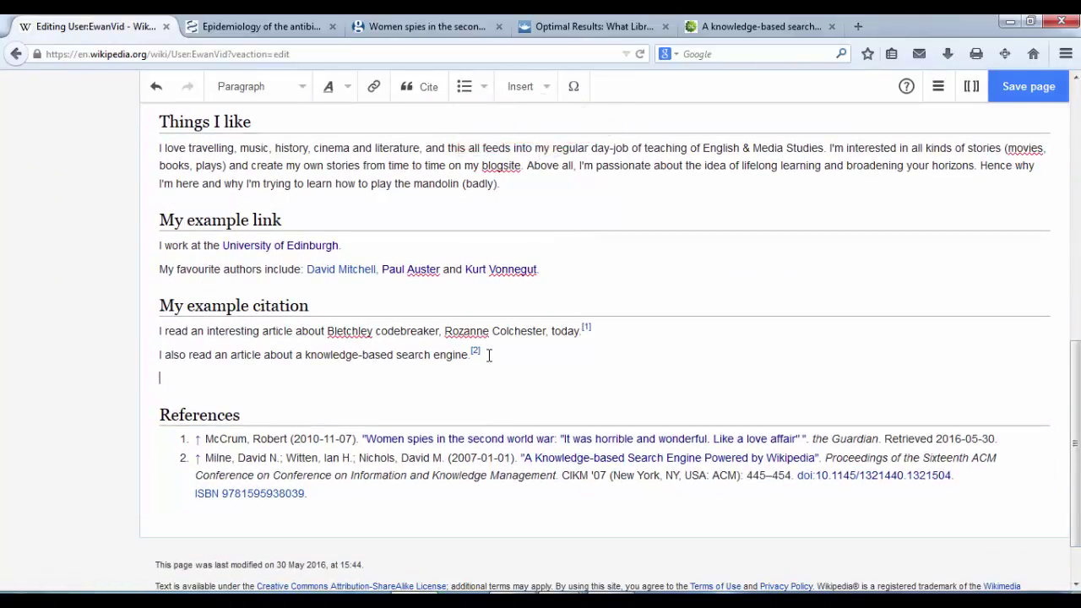
{"action": "type", "text": "I also read"}
{"action": "type", "text": " an article "}
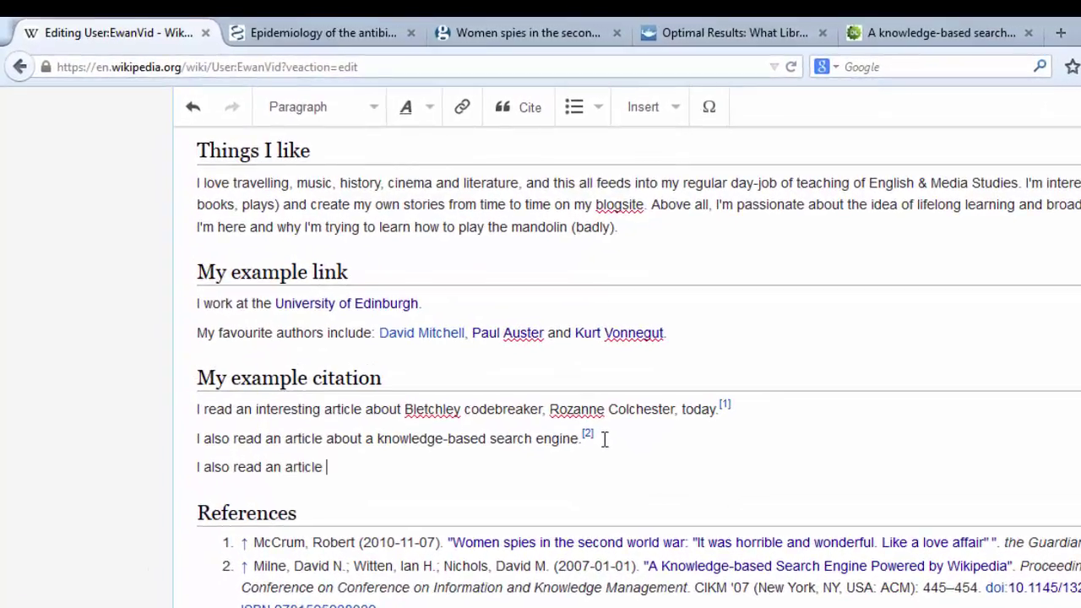
{"action": "type", "text": "aboput Helicob"}
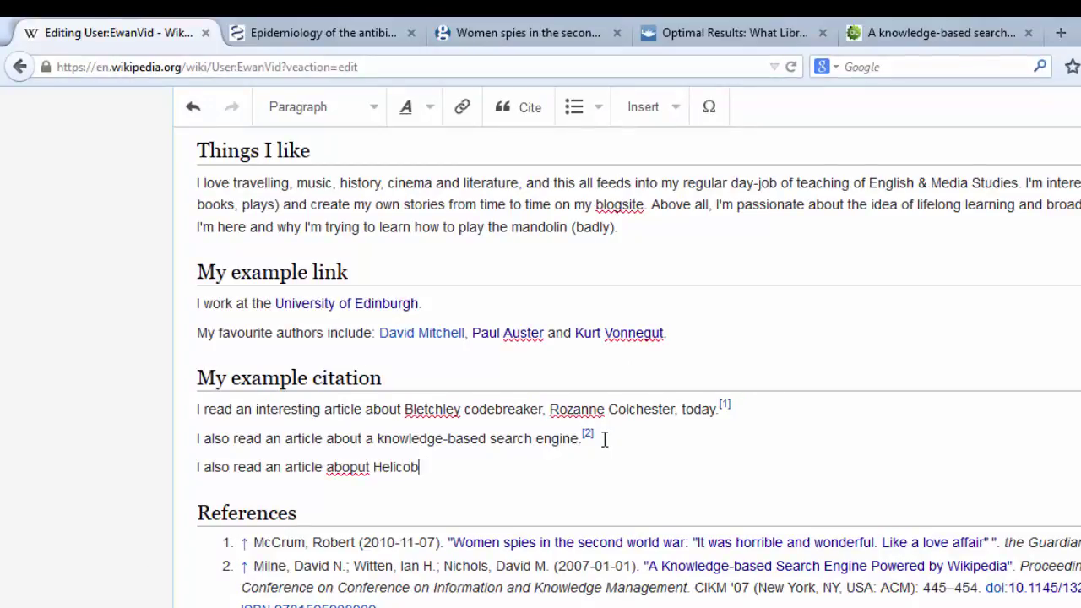
{"action": "type", "text": "atcier"}
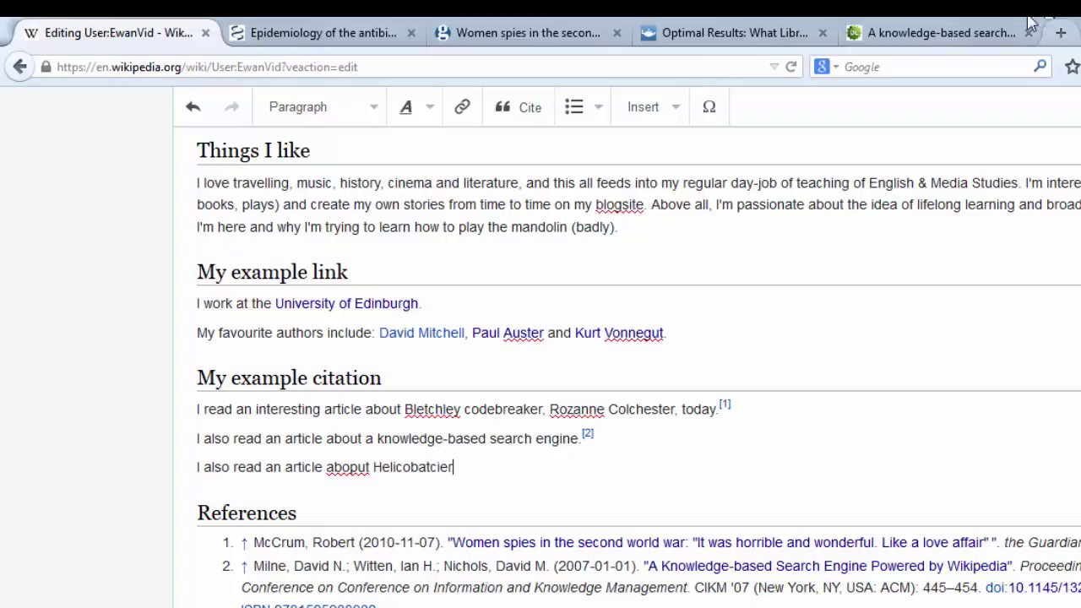
Step: Fix the typos so the line reads 'I also read an article about Helicobacter pylori'
{"action": "left_click", "coordinate": [333, 28]}
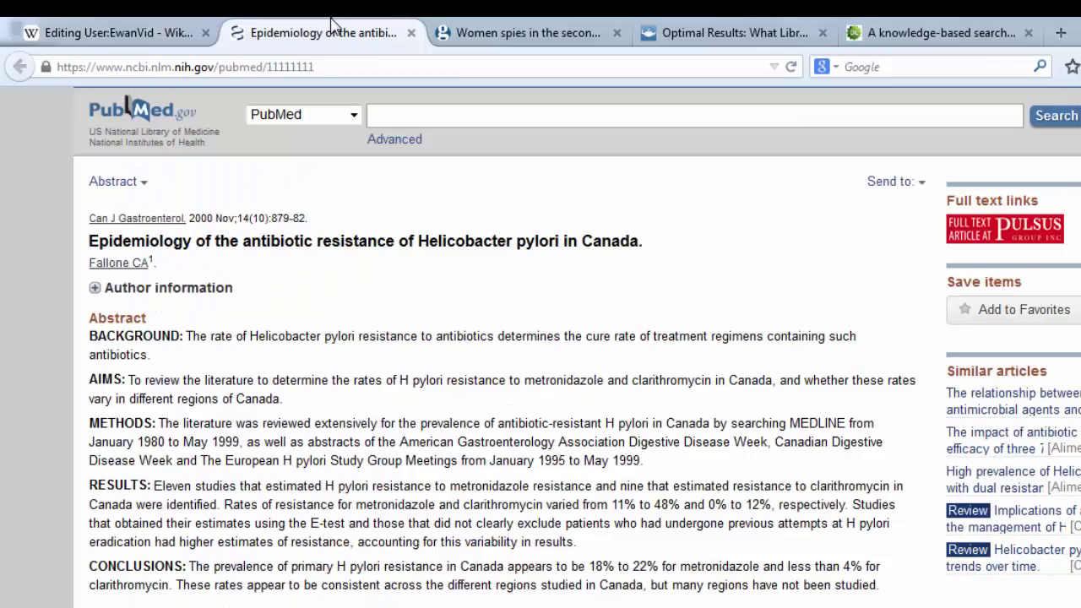
{"action": "left_click", "coordinate": [161, 32]}
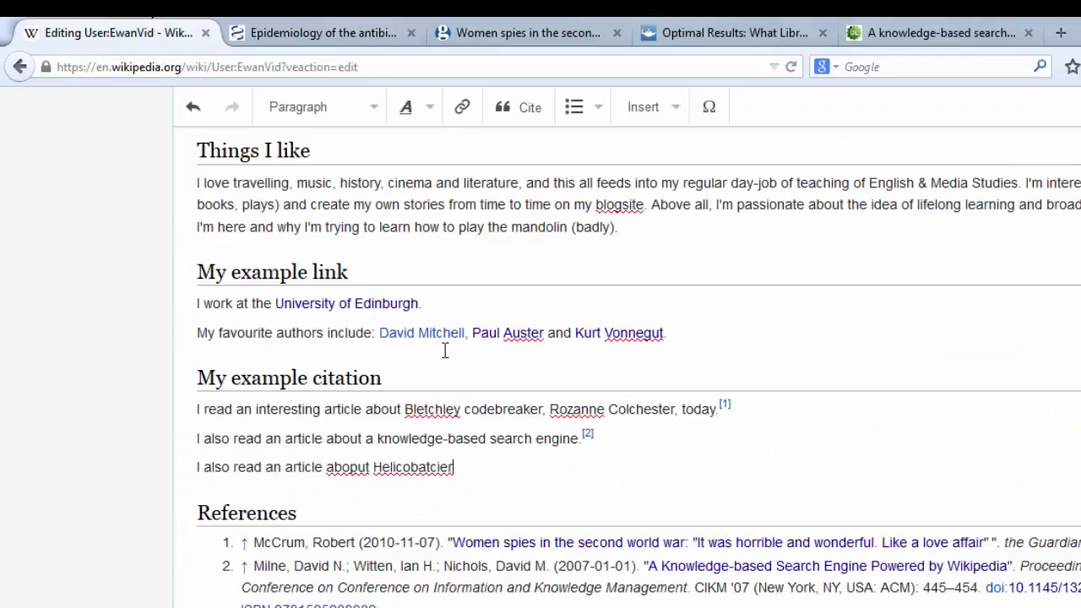
{"action": "key", "text": "BackSpace"}
{"action": "type", "text": "cter pylori"}
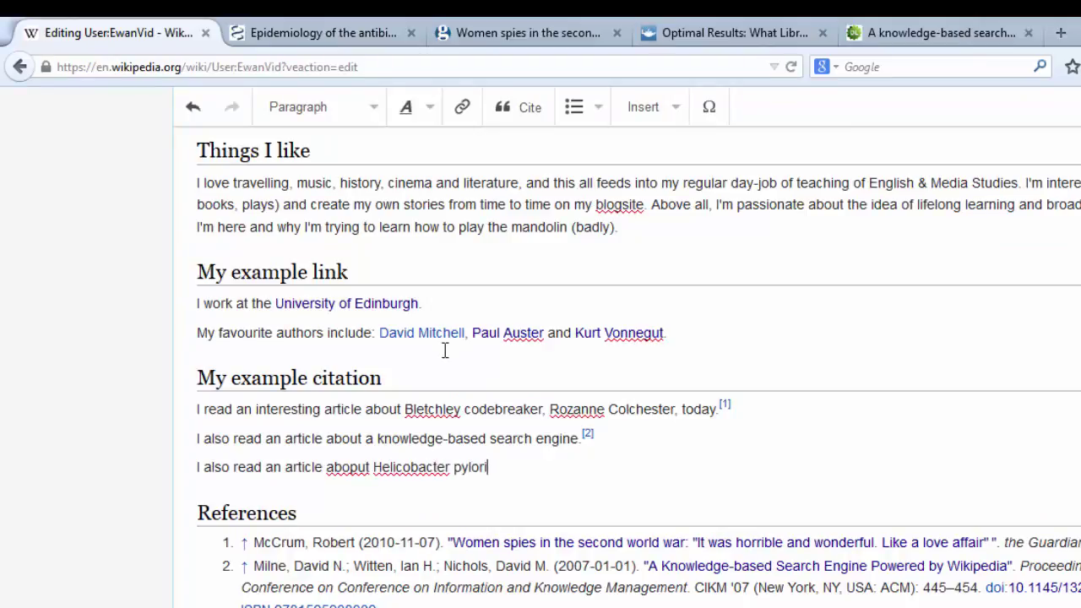
{"action": "left_click", "coordinate": [359, 473]}
{"action": "key", "text": "BackSpace"}
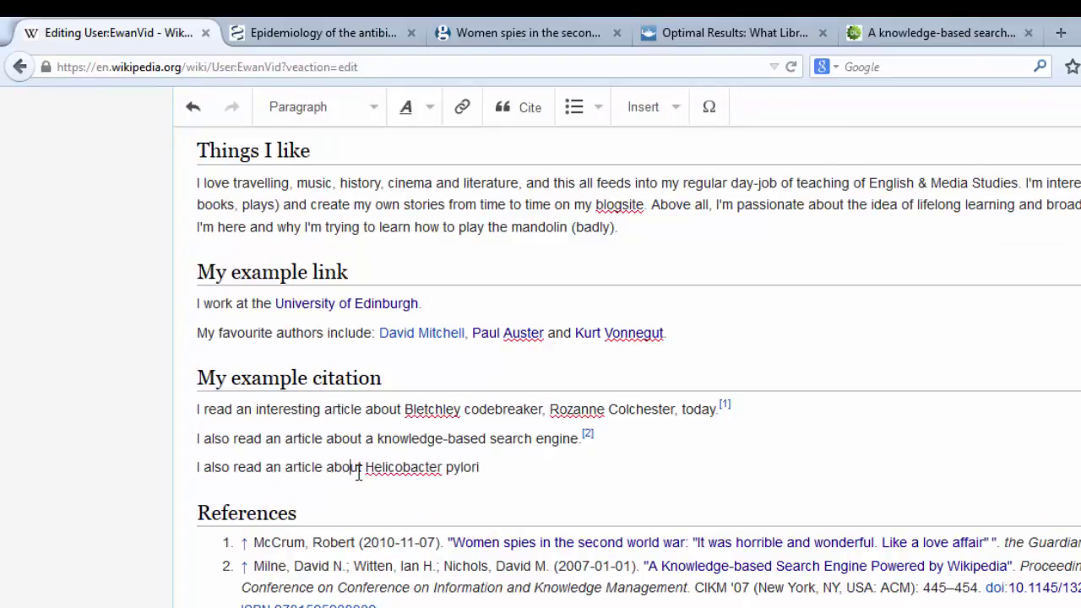
Step: Add a citation at the end of the Helicobacter pylori sentence, browsing Re-use before choosing Automatic
{"action": "left_click", "coordinate": [482, 467]}
{"action": "left_click", "coordinate": [530, 123]}
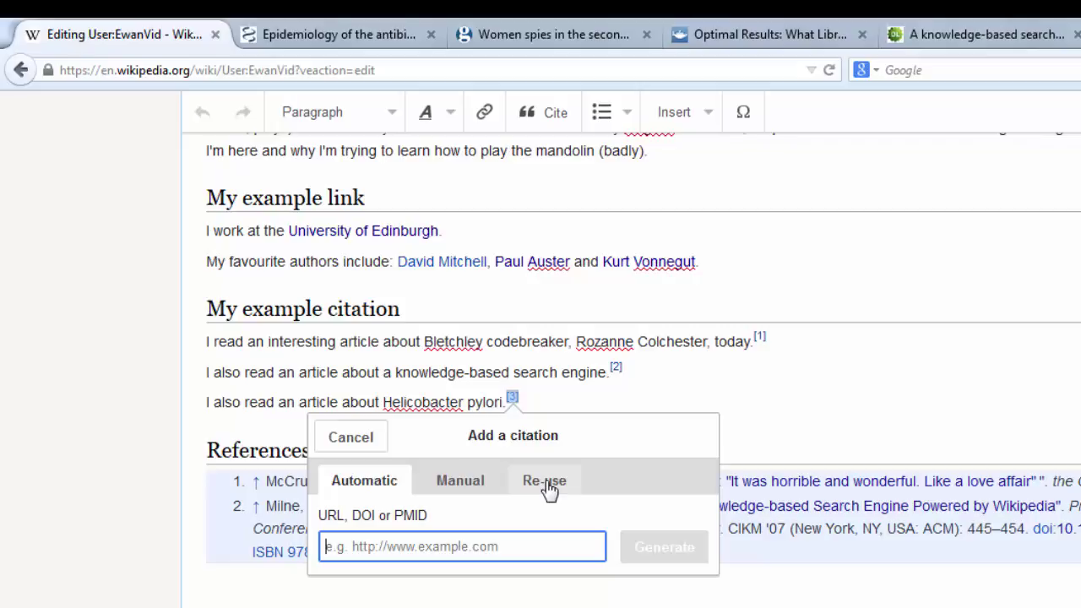
{"action": "left_click", "coordinate": [547, 483]}
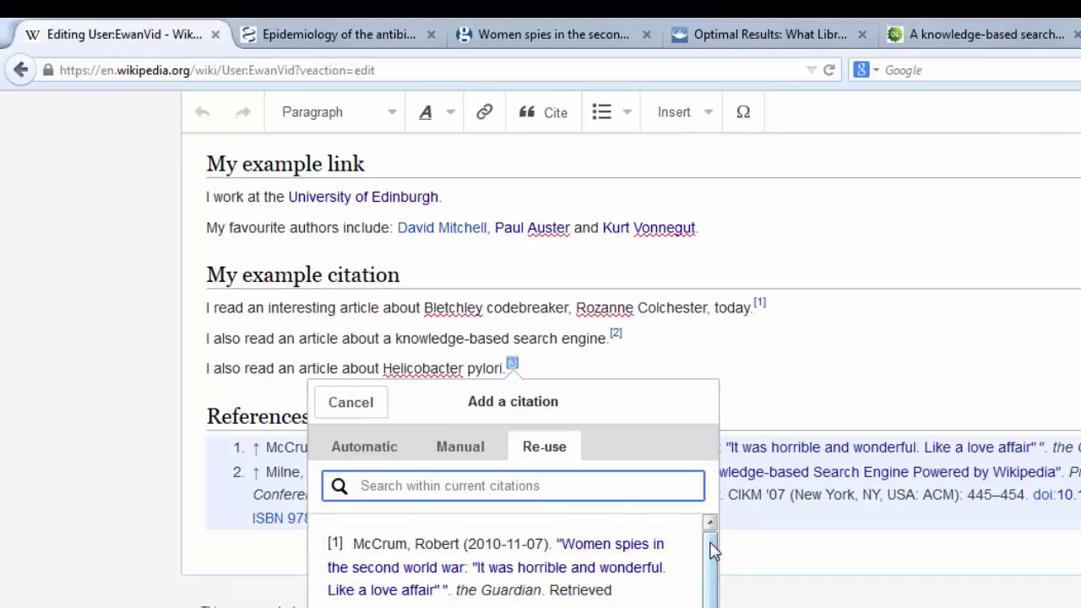
{"action": "scroll", "coordinate": [712, 551], "scroll_direction": "down", "scroll_amount": 1}
{"action": "scroll", "coordinate": [713, 551], "scroll_direction": "up", "scroll_amount": 1}
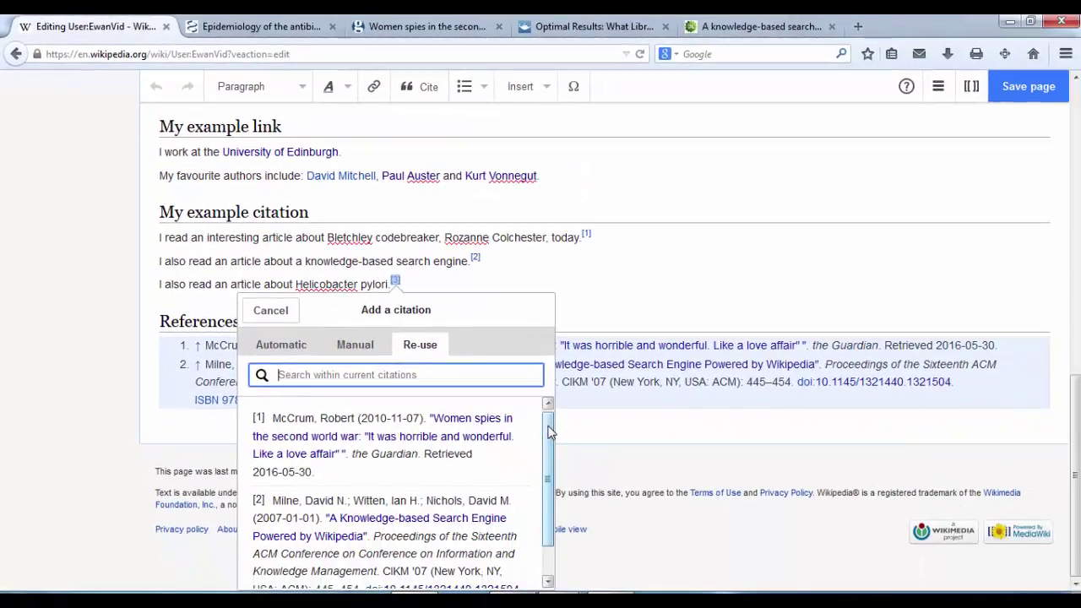
{"action": "left_click_drag", "start_coordinate": [549, 432], "coordinate": [552, 489]}
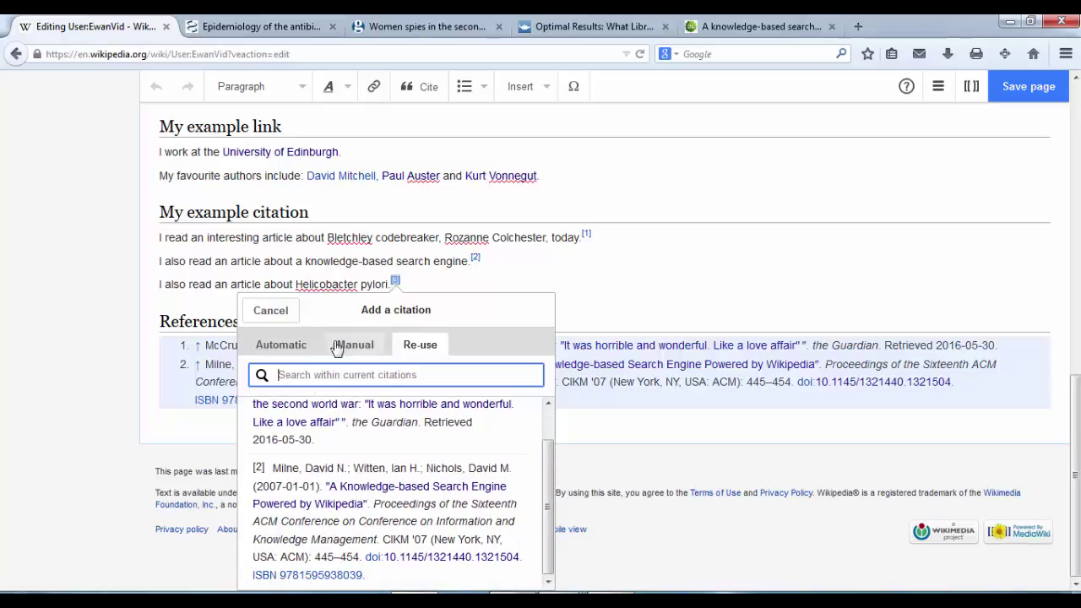
{"action": "left_click", "coordinate": [283, 344]}
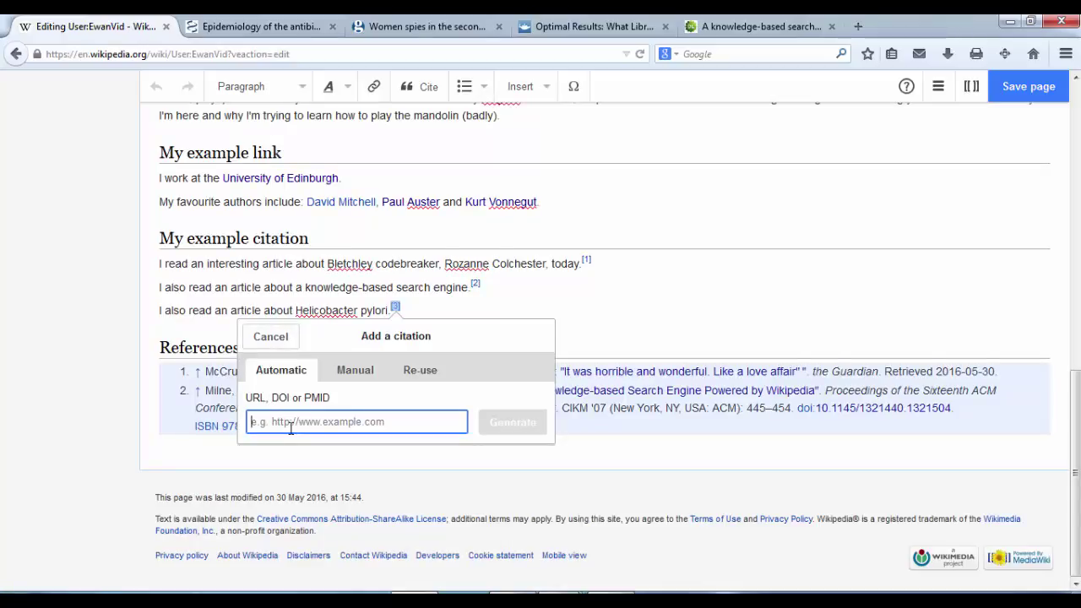
Step: Generate and insert the citation from PMID 11111111, Fallone's 2000 journal article, as [3]
{"action": "type", "text": "11111111"}
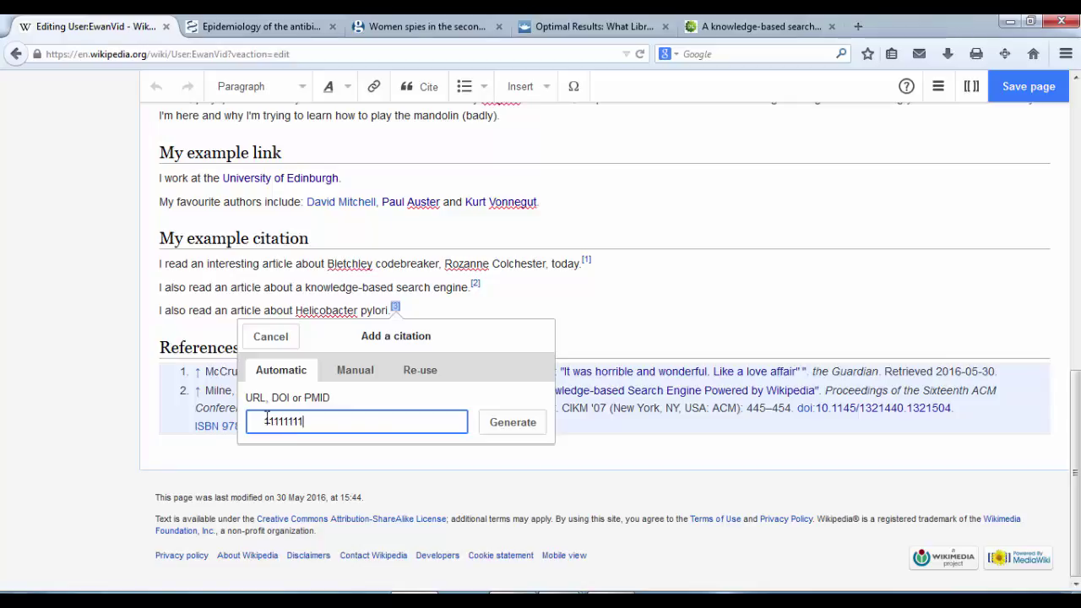
{"action": "key", "text": "BackSpace"}
{"action": "key", "text": "BackSpace"}
{"action": "key", "text": "BackSpace"}
{"action": "key", "text": "BackSpace"}
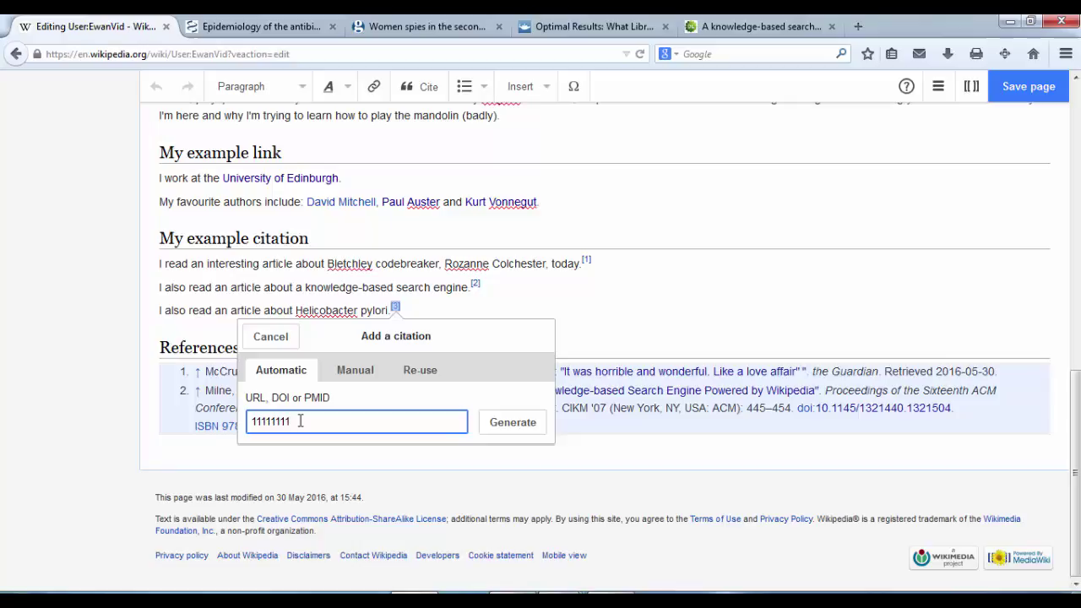
{"action": "left_click", "coordinate": [512, 424]}
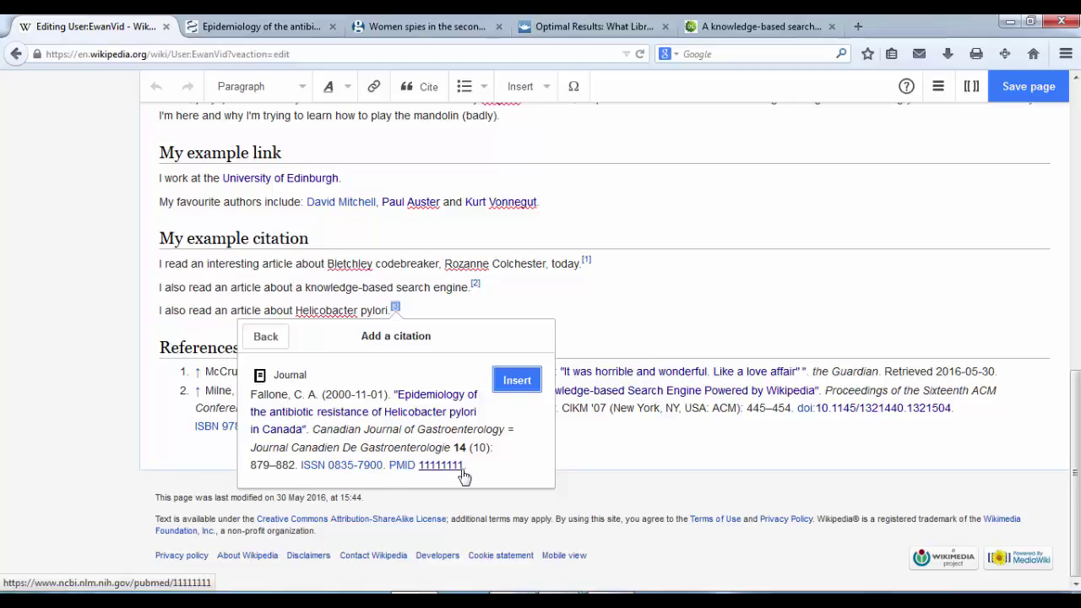
{"action": "left_click", "coordinate": [516, 380]}
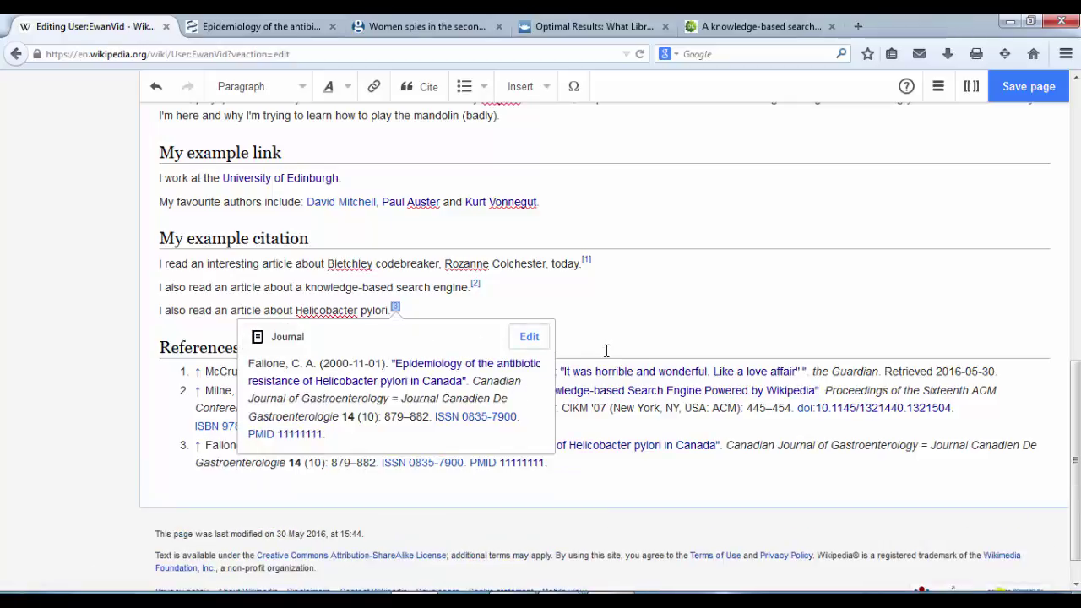
{"action": "left_click", "coordinate": [603, 349]}
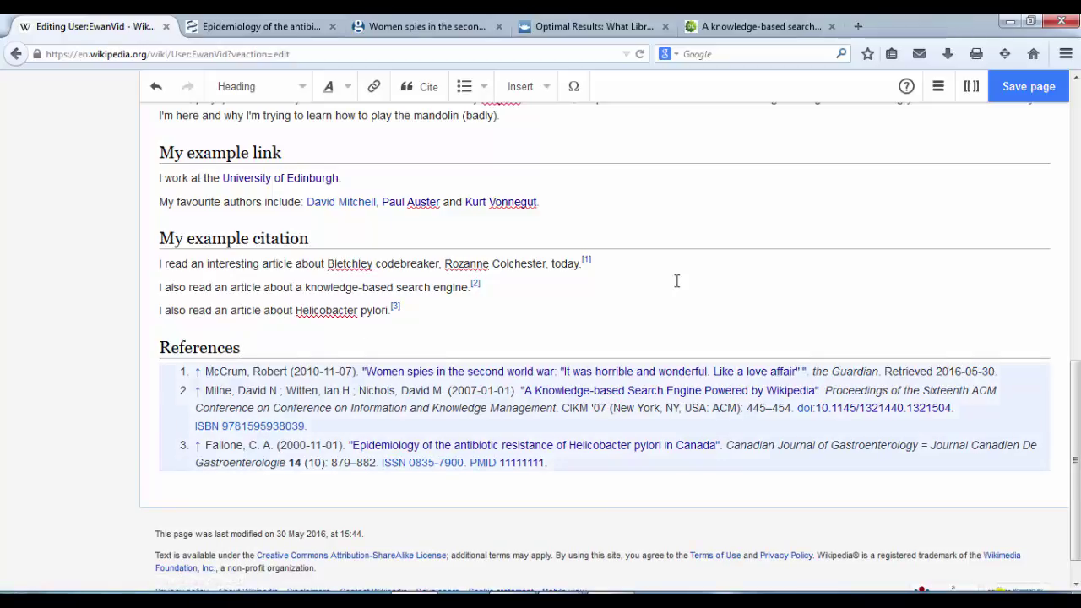
Step: Save the user page changes with the edit summary 'Added citation'
{"action": "left_click", "coordinate": [1034, 100]}
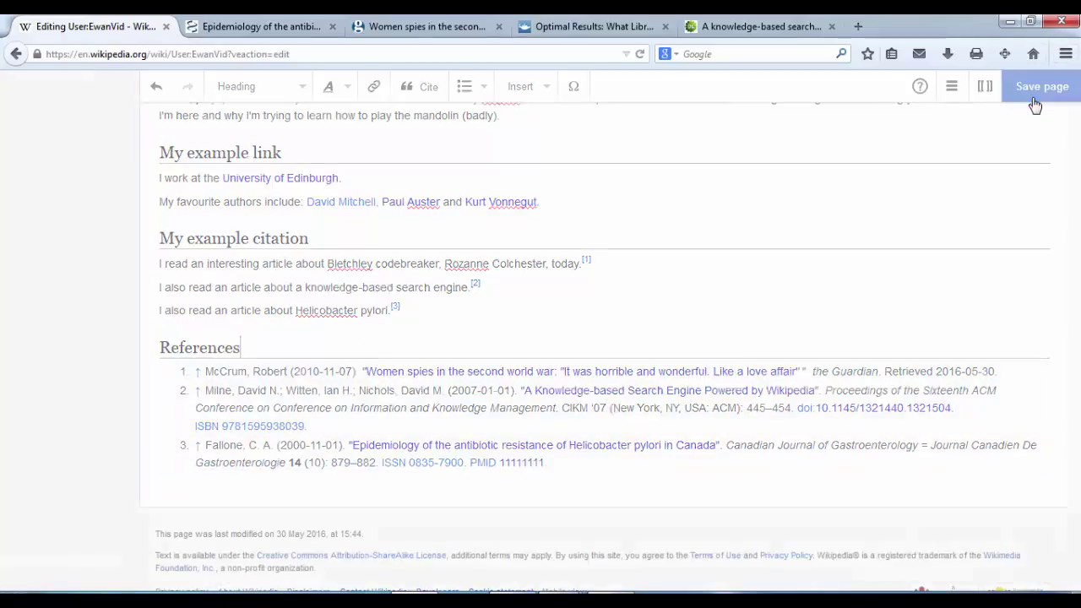
{"action": "type", "text": "Added"}
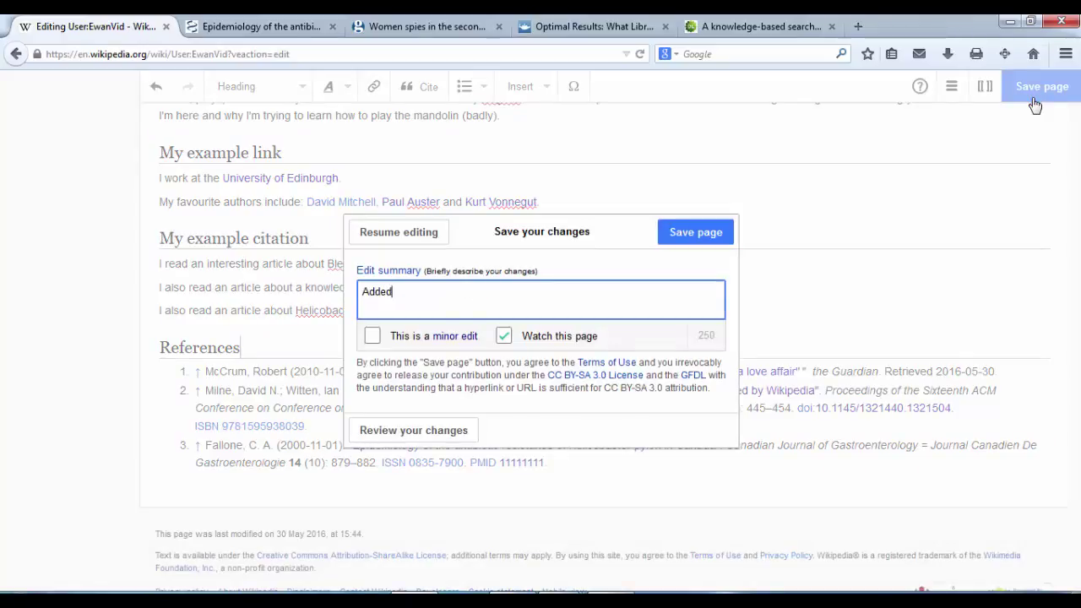
{"action": "type", "text": " citation"}
{"action": "left_click", "coordinate": [702, 234]}
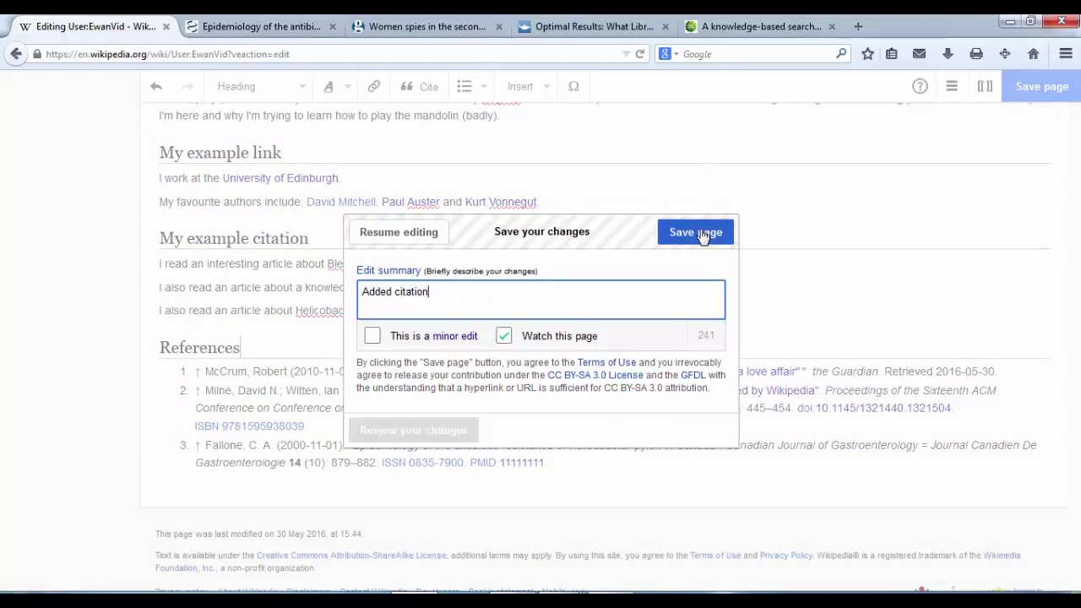